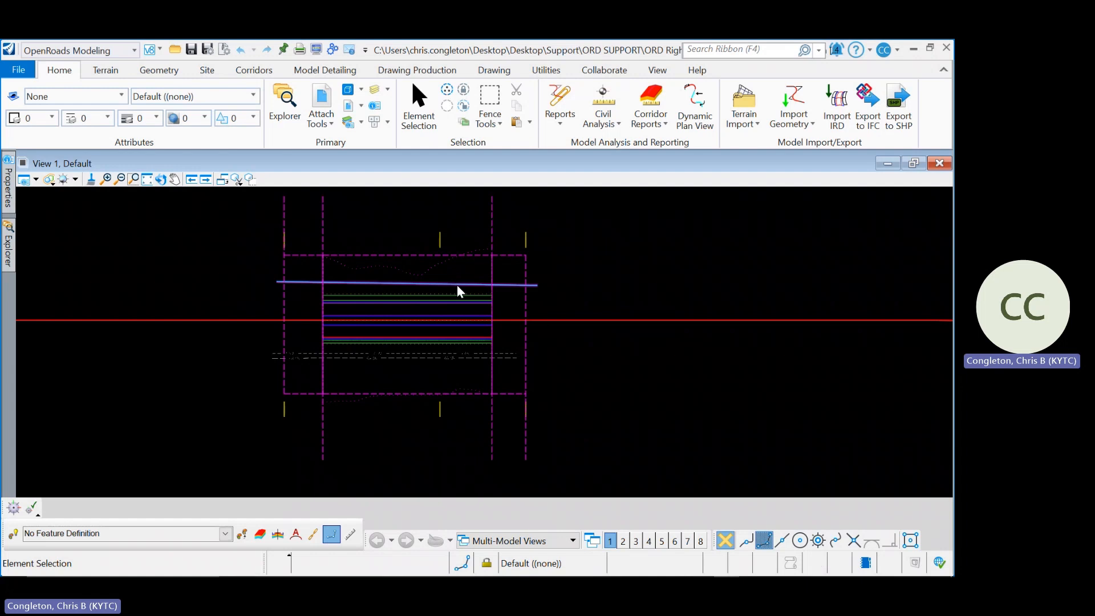
Open the proposed right-of-way line's profile model in View 2 and select its existing ground profile.
{"action": "scroll", "coordinate": [453, 285], "scroll_direction": "up", "scroll_amount": 3}
{"action": "mouse_move", "coordinate": [453, 286]}
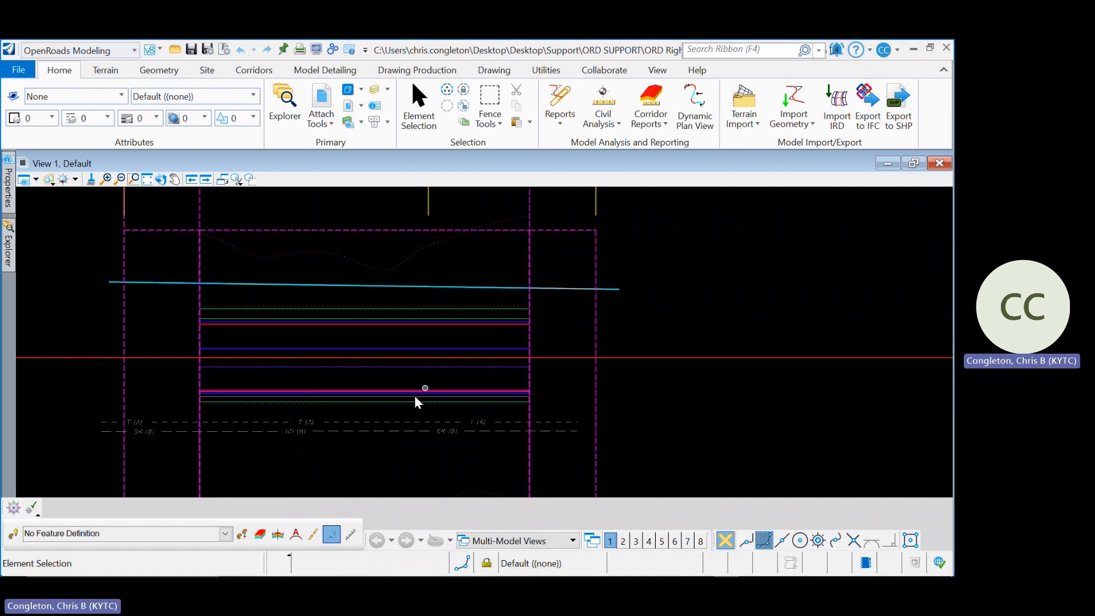
{"action": "mouse_move", "coordinate": [368, 422]}
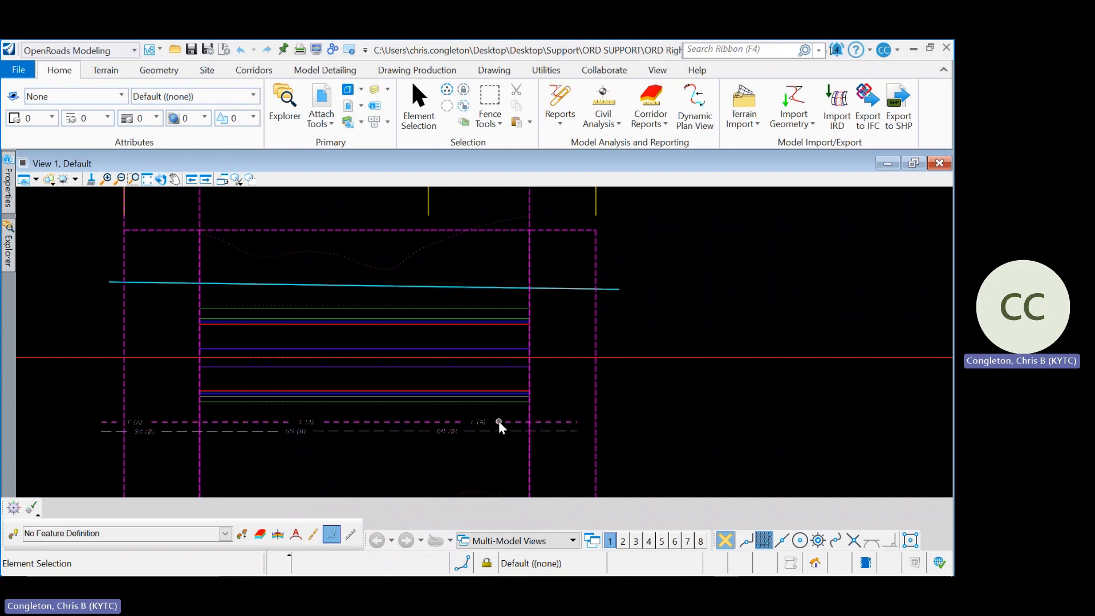
{"action": "mouse_move", "coordinate": [502, 287]}
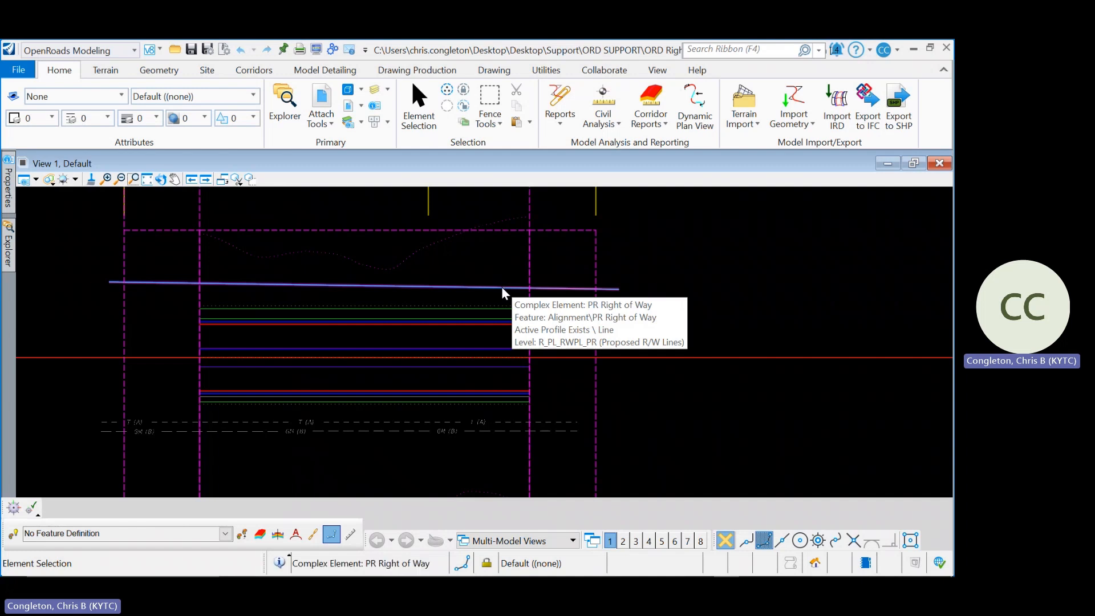
{"action": "left_click", "coordinate": [502, 287]}
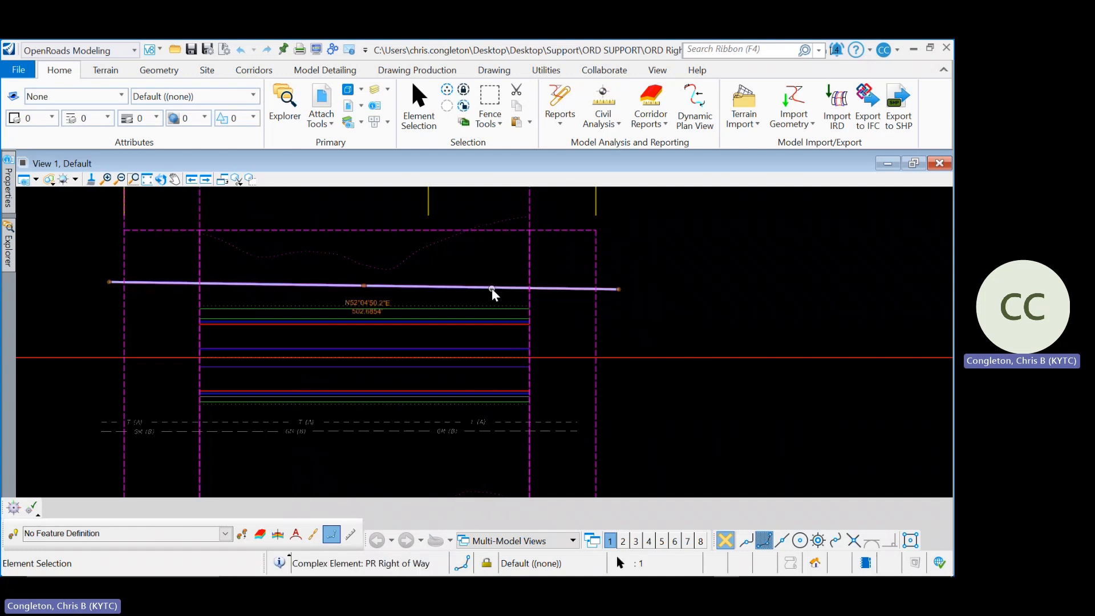
{"action": "mouse_move", "coordinate": [492, 288]}
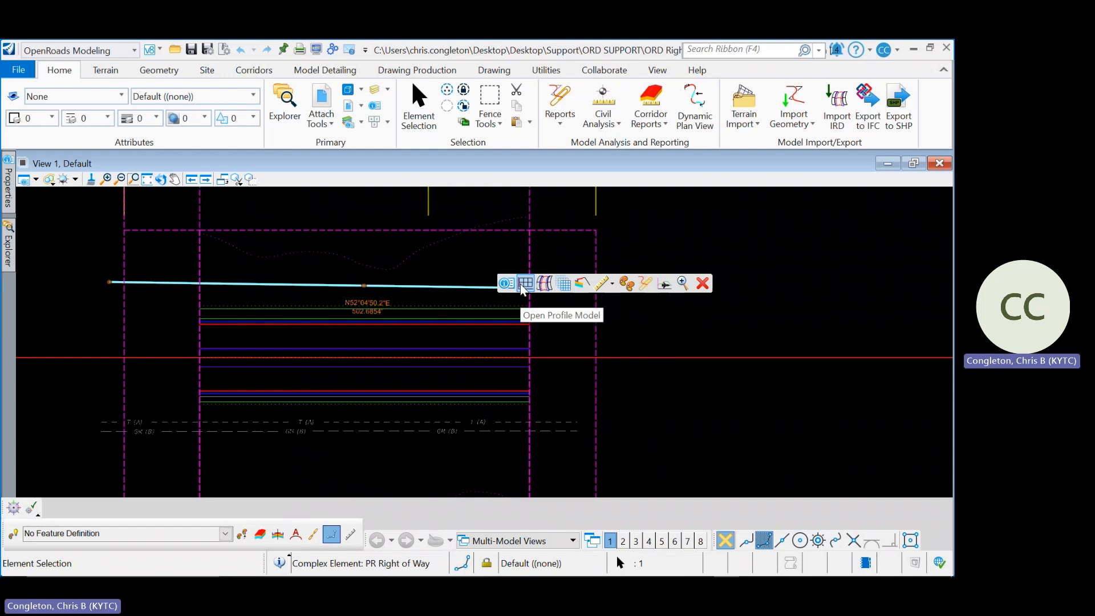
{"action": "left_click", "coordinate": [524, 284]}
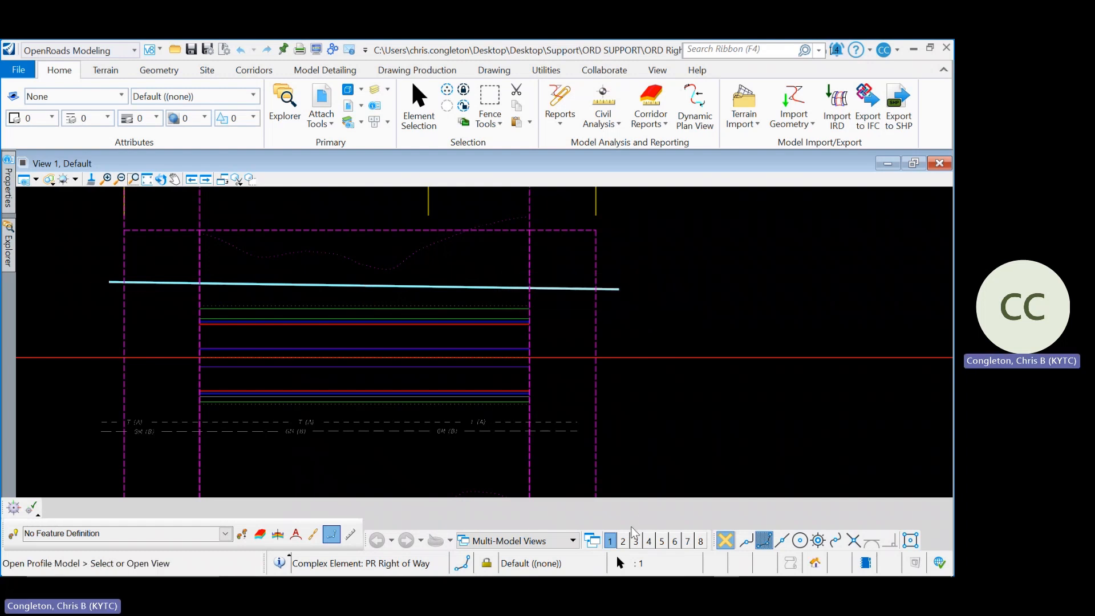
{"action": "left_click", "coordinate": [623, 540]}
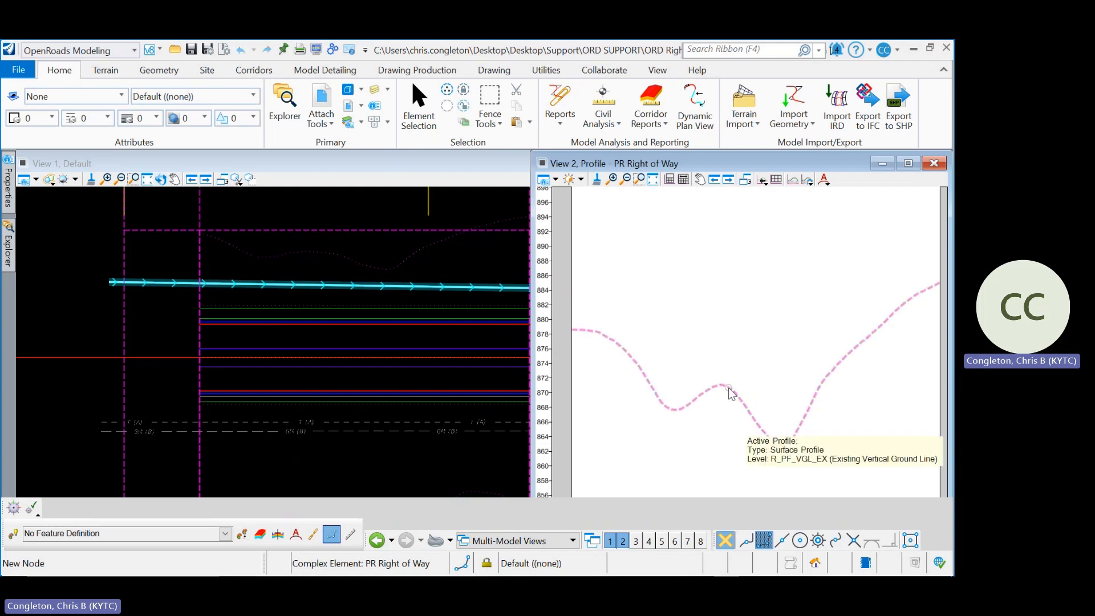
{"action": "left_click", "coordinate": [731, 390]}
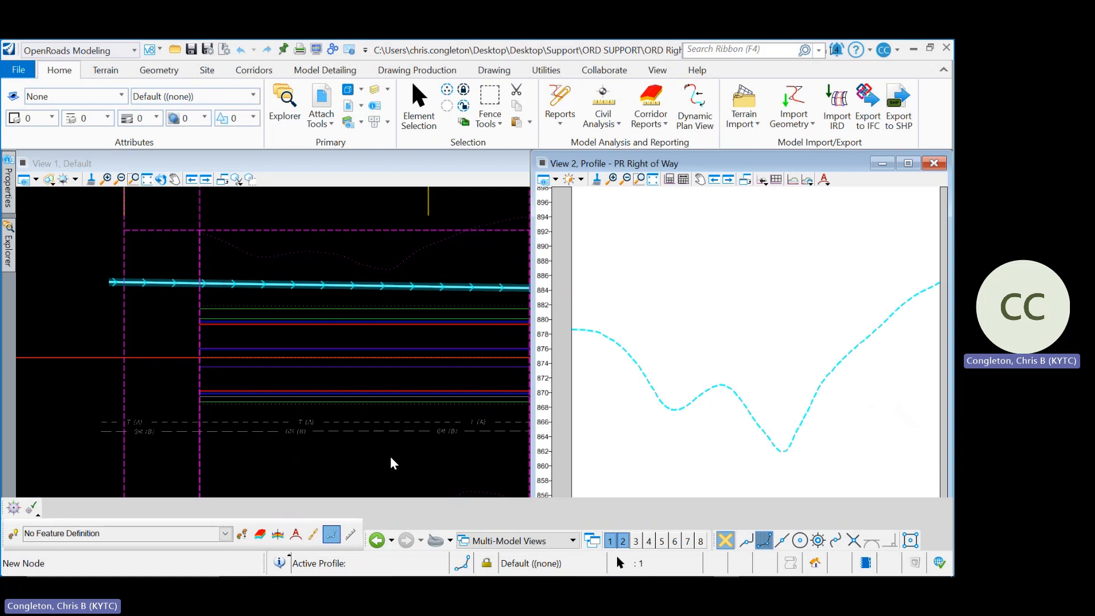
Open the underground telephone line's profile model in View 3, hide View 2, examine the cable's profile against the ground and close the view.
{"action": "left_click", "coordinate": [398, 422]}
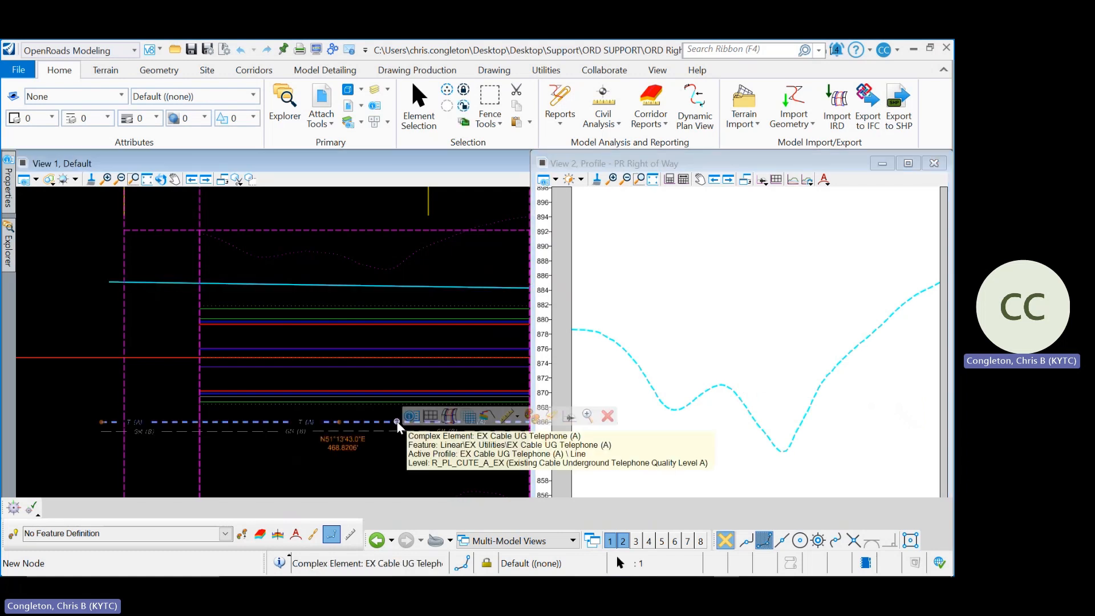
{"action": "left_click", "coordinate": [638, 542]}
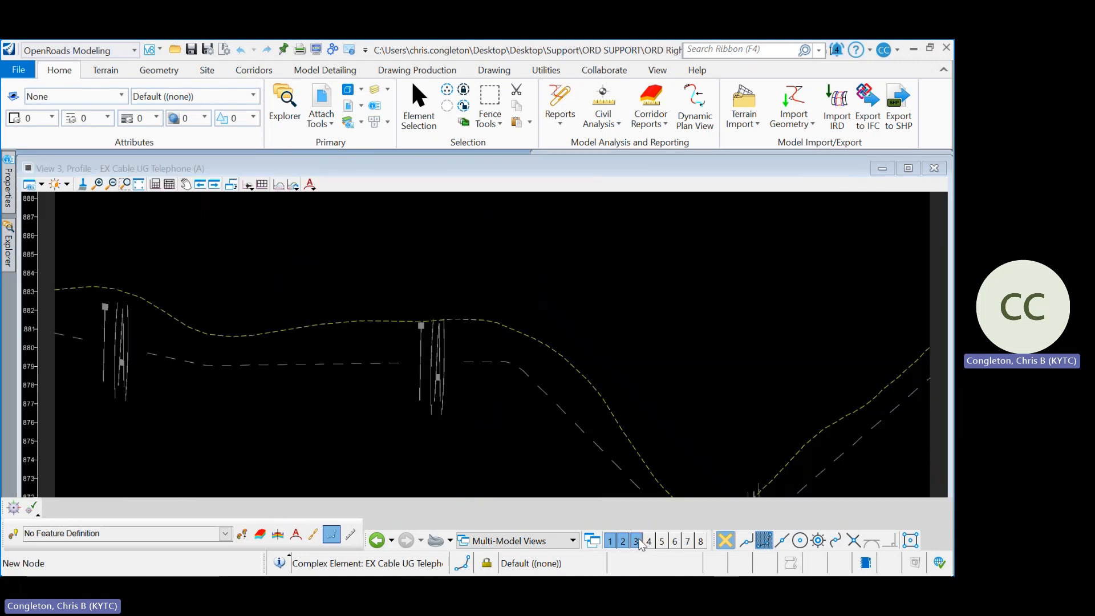
{"action": "left_click", "coordinate": [622, 540]}
{"action": "scroll", "coordinate": [574, 408], "scroll_direction": "down", "scroll_amount": 4}
{"action": "scroll", "coordinate": [512, 392], "scroll_direction": "up", "scroll_amount": 2}
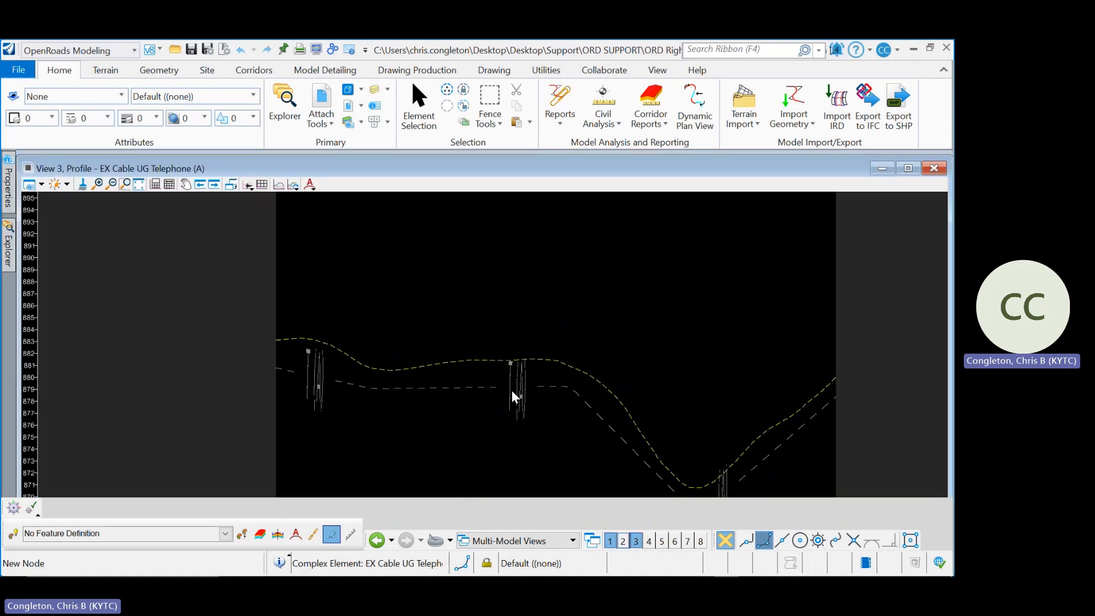
{"action": "scroll", "coordinate": [478, 389], "scroll_direction": "up", "scroll_amount": 2}
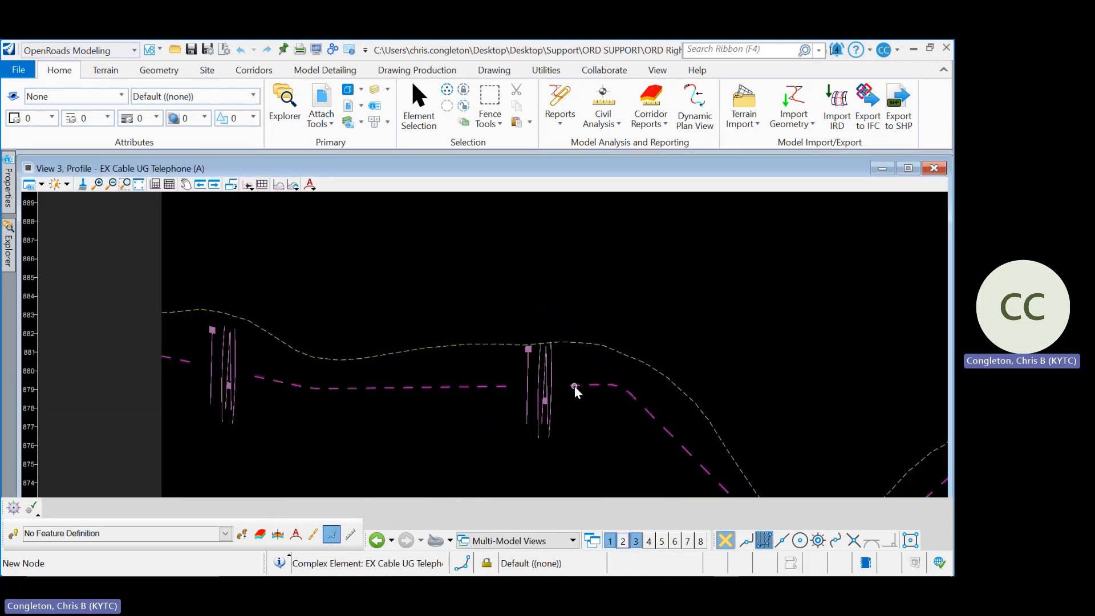
{"action": "scroll", "coordinate": [393, 365], "scroll_direction": "down", "scroll_amount": 2}
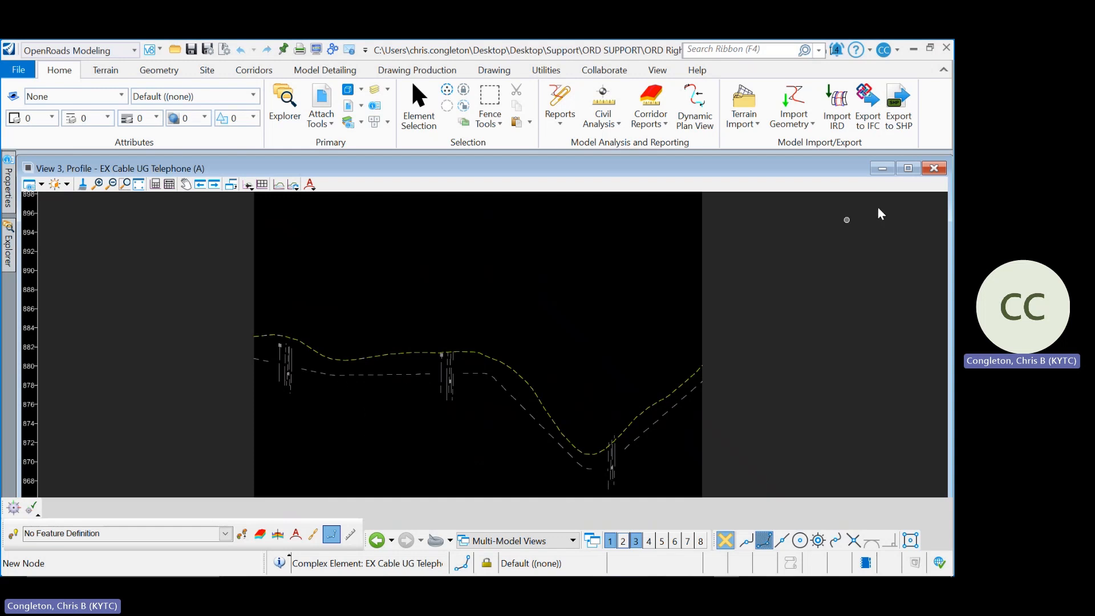
{"action": "left_click", "coordinate": [934, 168]}
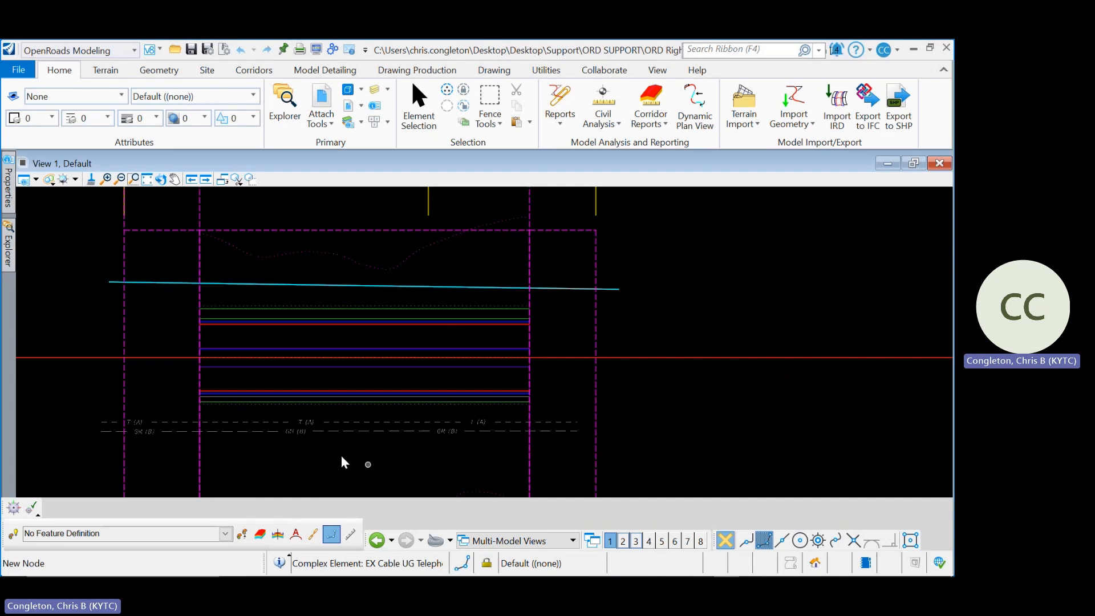
Open the existing gas main's profile model in View 3, examine its profile against the ground and close the view.
{"action": "left_click", "coordinate": [268, 432]}
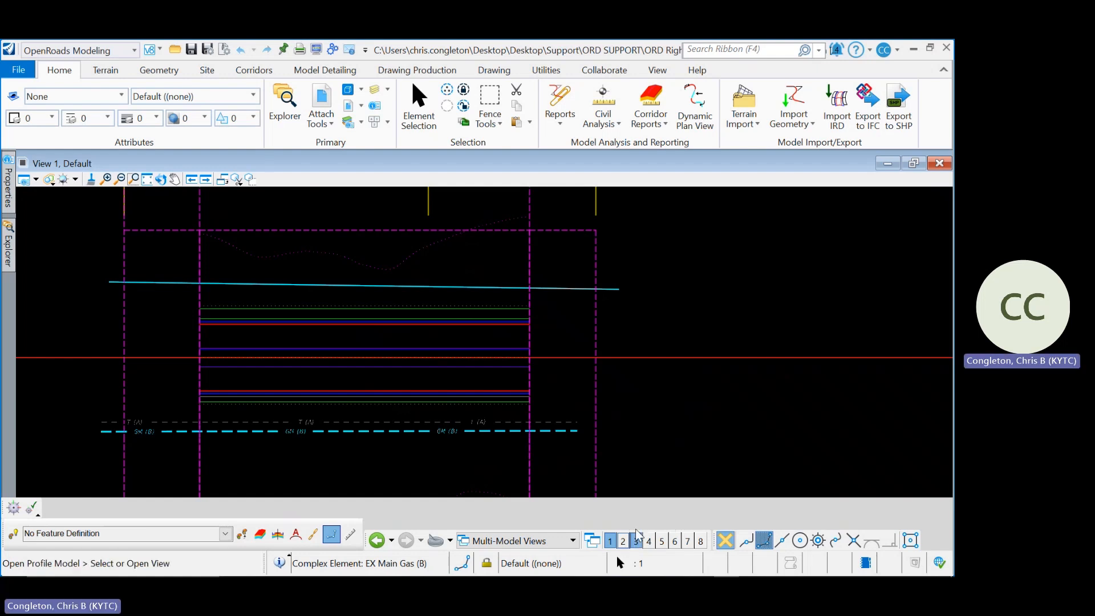
{"action": "left_click", "coordinate": [636, 541]}
{"action": "left_click", "coordinate": [617, 361]}
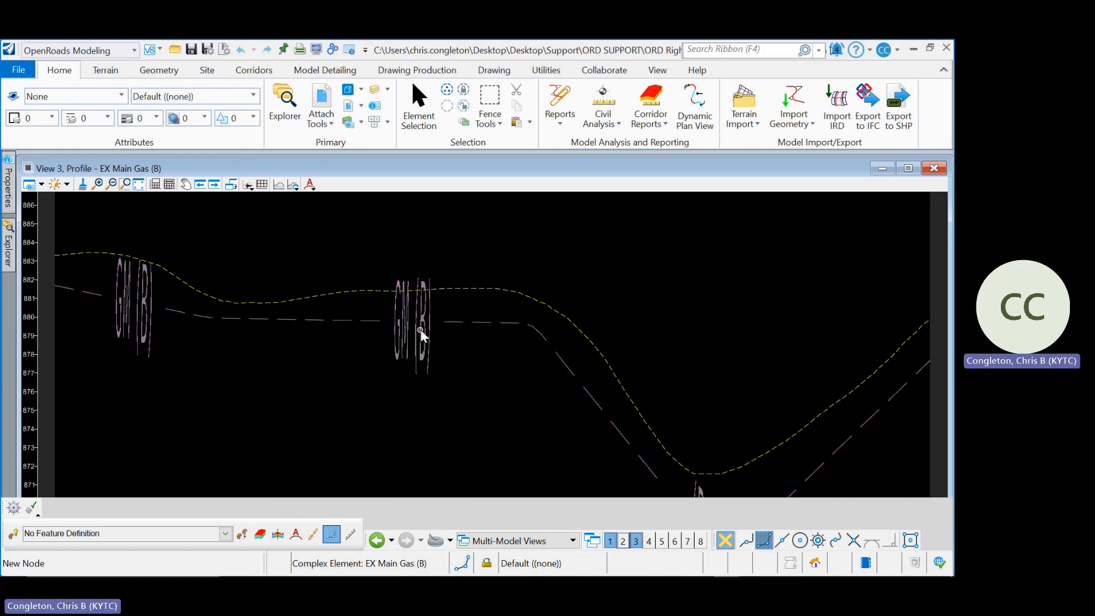
{"action": "scroll", "coordinate": [473, 352], "scroll_direction": "down", "scroll_amount": 2}
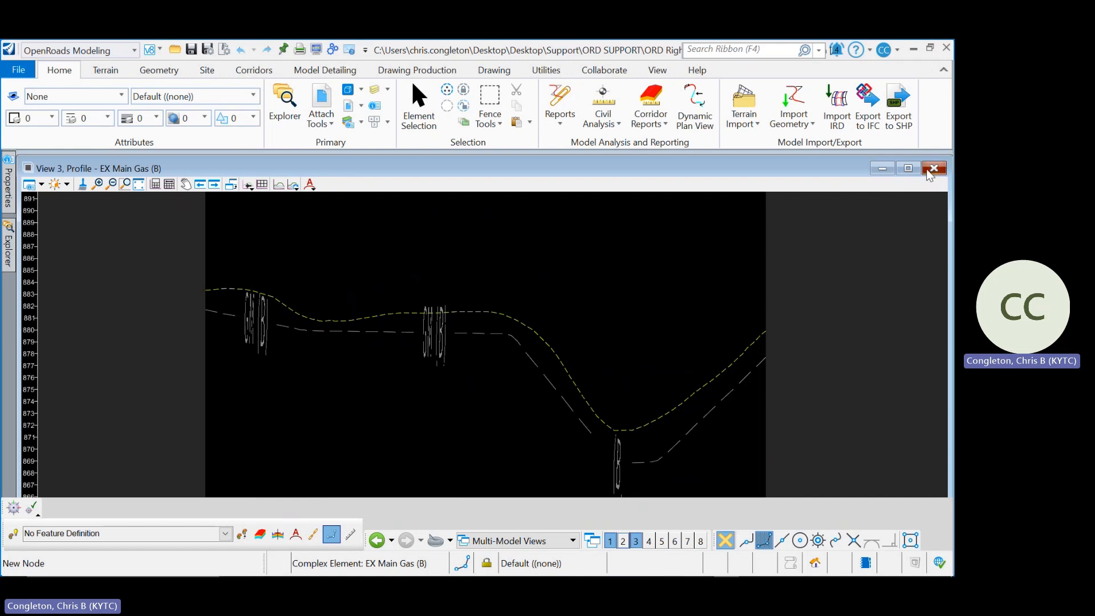
{"action": "left_click", "coordinate": [882, 168]}
Turn on use of the active feature definition and set it to EX Cable UG Elec (CD) from Linear\EX Utilities.
{"action": "middle_click_drag", "start_coordinate": [388, 417], "coordinate": [480, 358]}
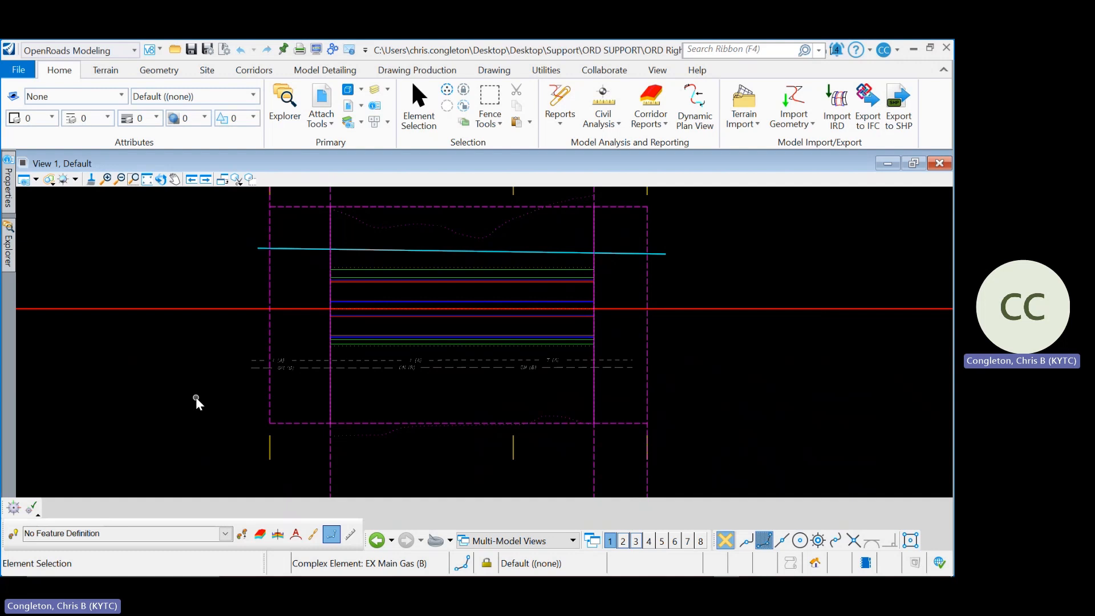
{"action": "scroll", "coordinate": [408, 365], "scroll_direction": "up", "scroll_amount": 4}
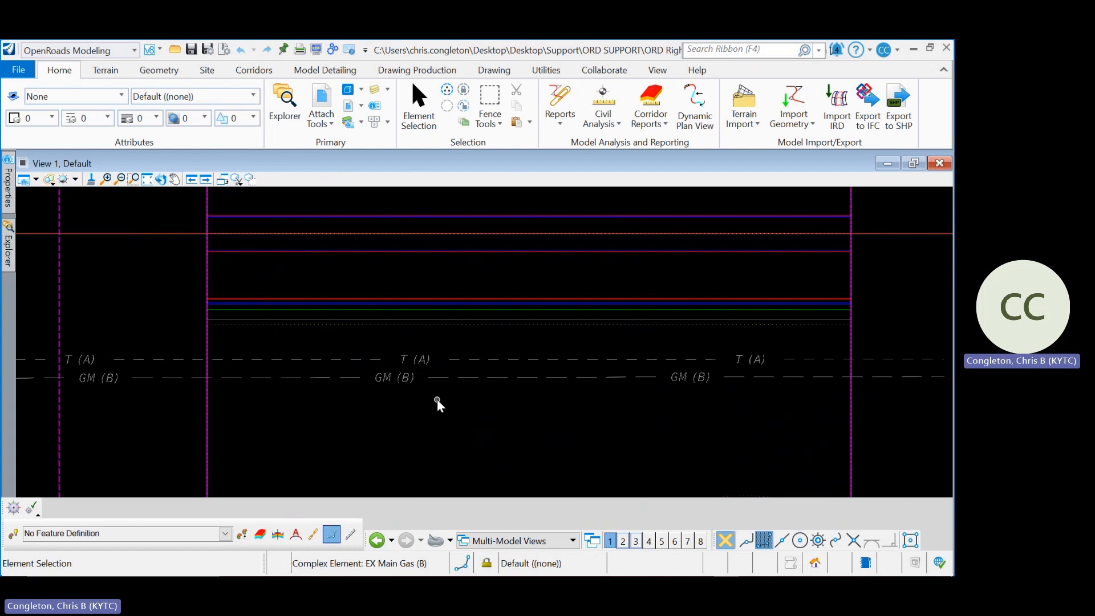
{"action": "left_click", "coordinate": [336, 538]}
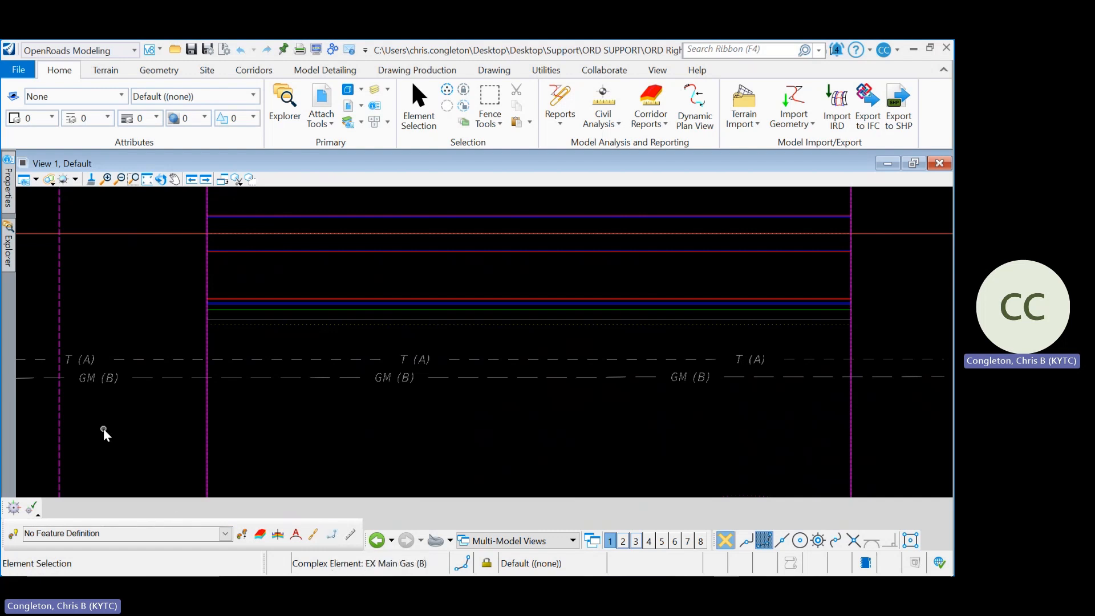
{"action": "left_click", "coordinate": [15, 535]}
{"action": "left_click", "coordinate": [225, 534]}
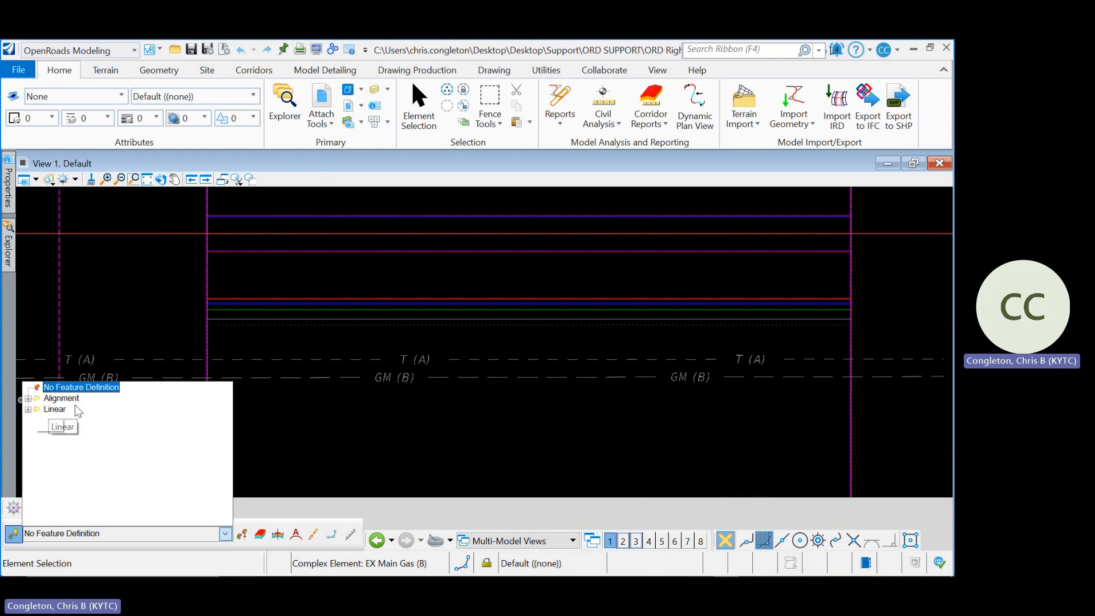
{"action": "left_click", "coordinate": [28, 398]}
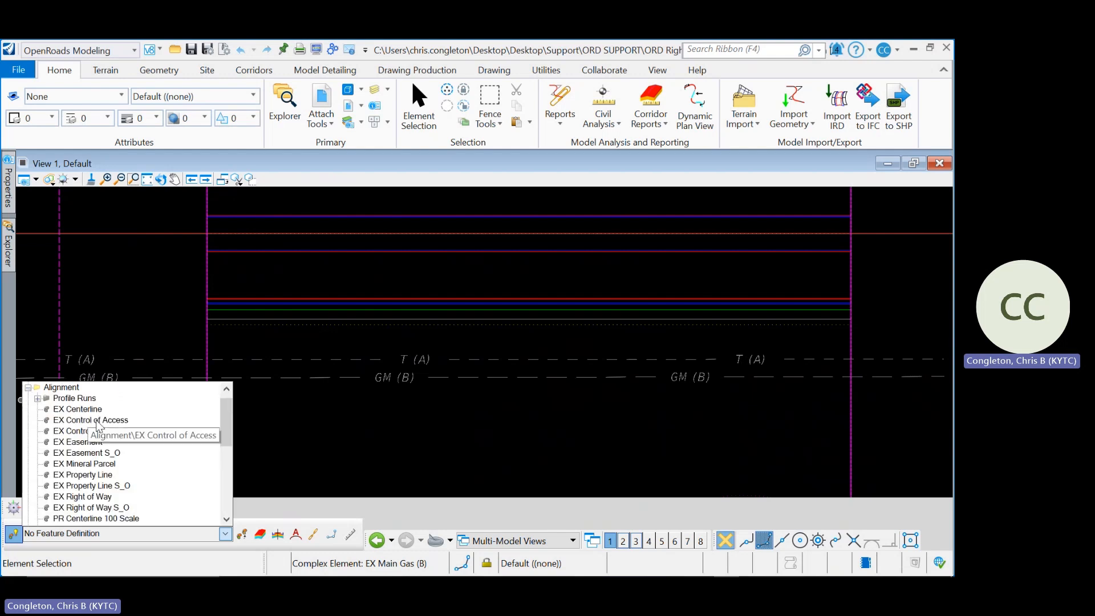
{"action": "scroll", "coordinate": [103, 445], "scroll_direction": "down", "scroll_amount": 7}
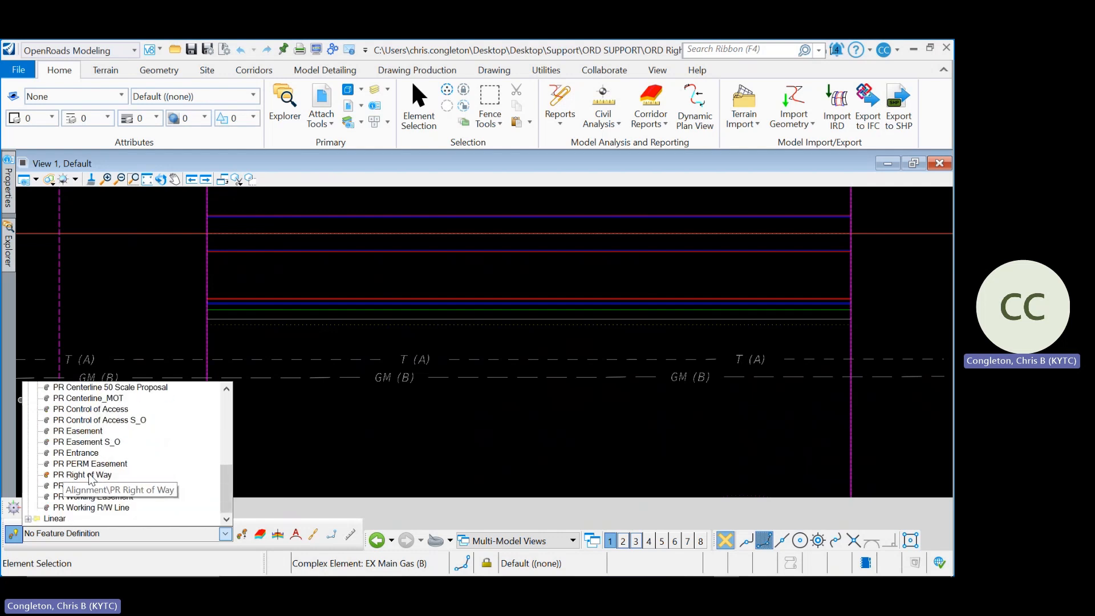
{"action": "left_click", "coordinate": [28, 519]}
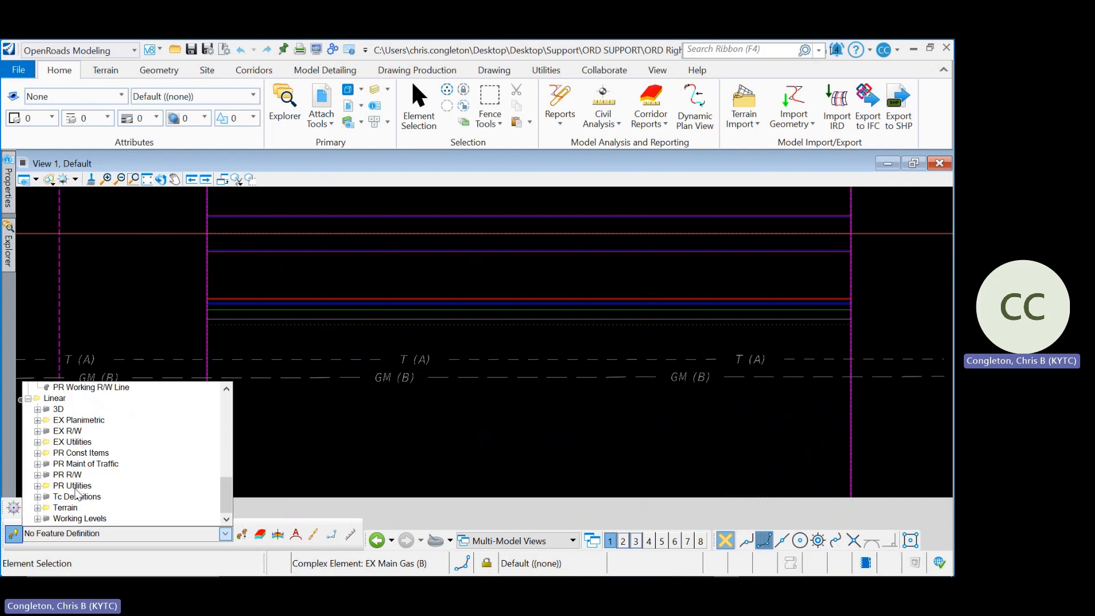
{"action": "left_click", "coordinate": [38, 442]}
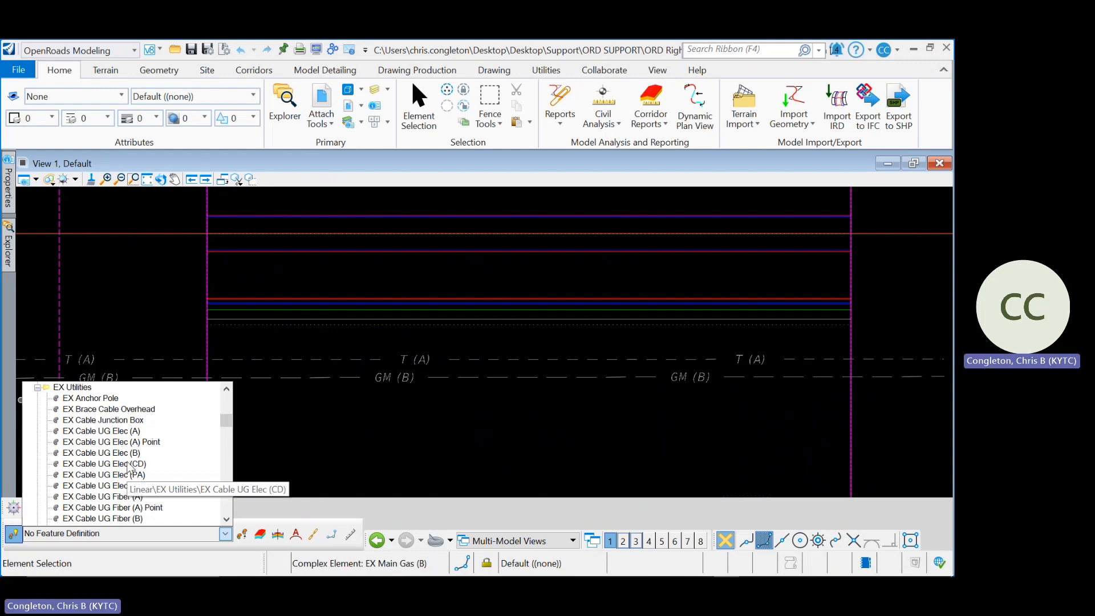
{"action": "left_click", "coordinate": [128, 464]}
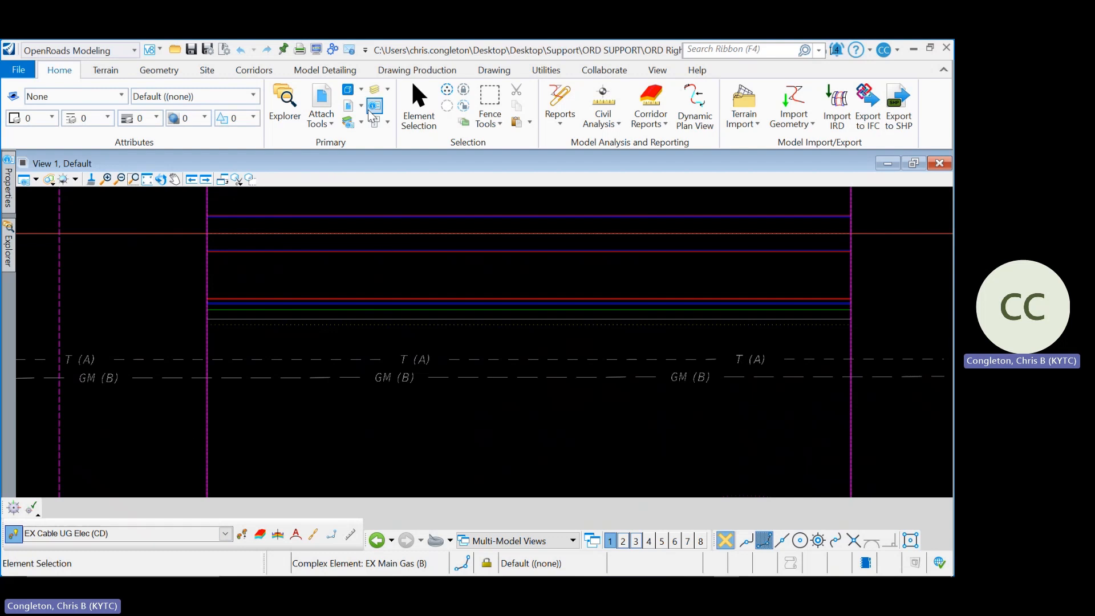
Create a straight Complex By PI electric cable line about 499 ft long, just below and roughly parallel to the gas main.
{"action": "left_click", "coordinate": [159, 70]}
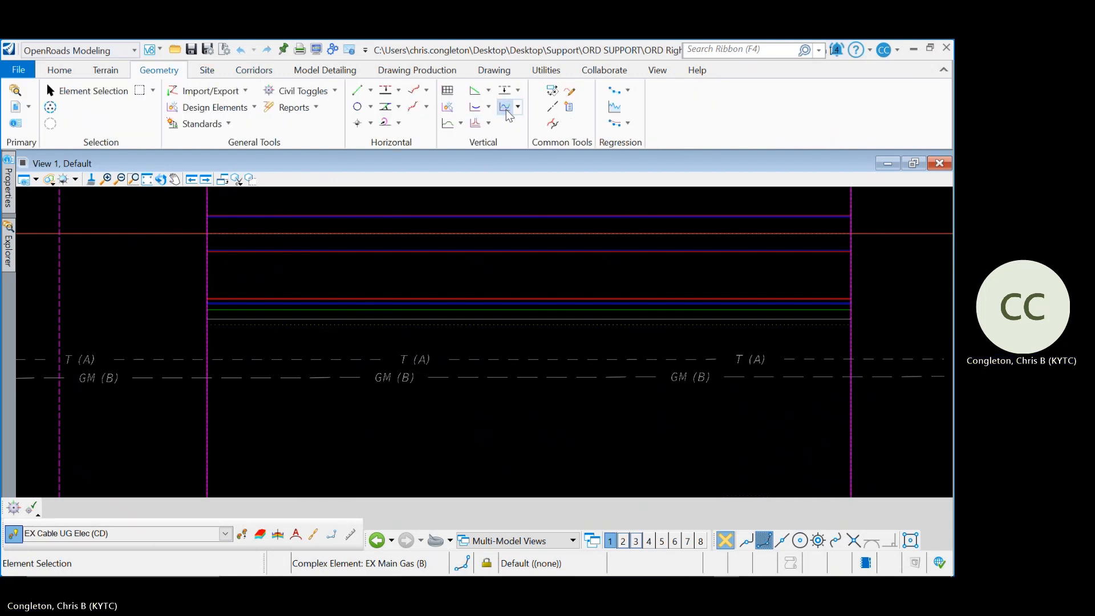
{"action": "left_click", "coordinate": [426, 108]}
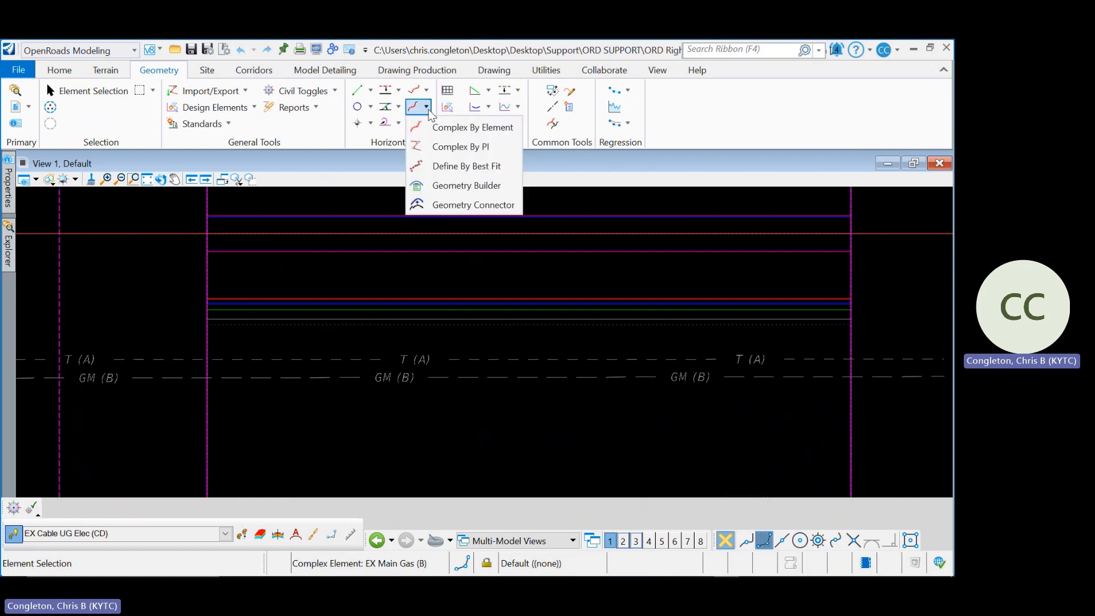
{"action": "left_click", "coordinate": [448, 147]}
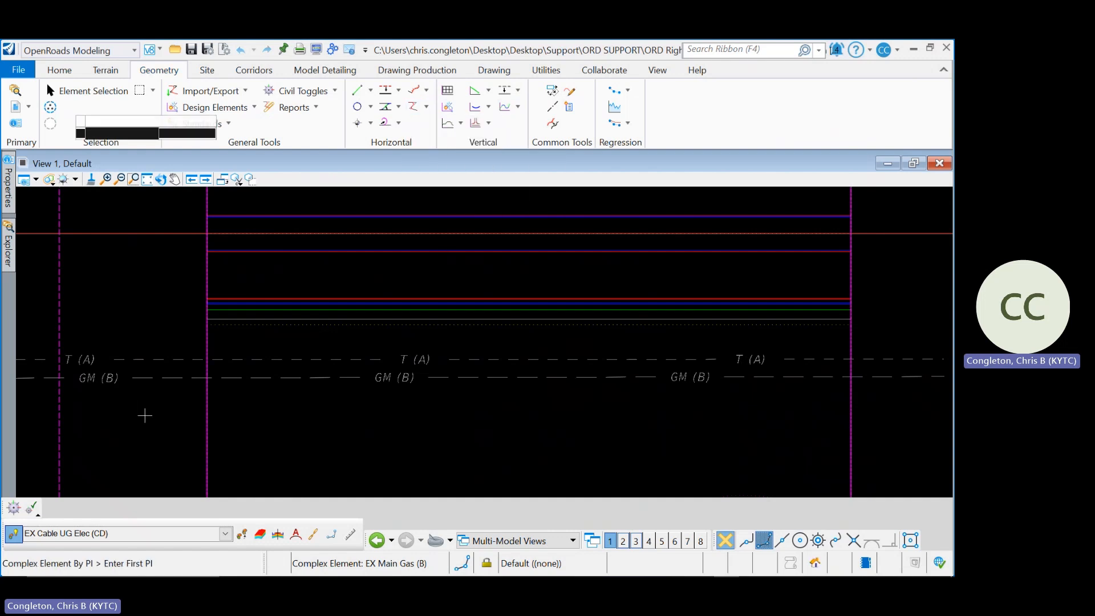
{"action": "scroll", "coordinate": [189, 424], "scroll_direction": "down", "scroll_amount": 4}
{"action": "scroll", "coordinate": [126, 421], "scroll_direction": "up", "scroll_amount": 3}
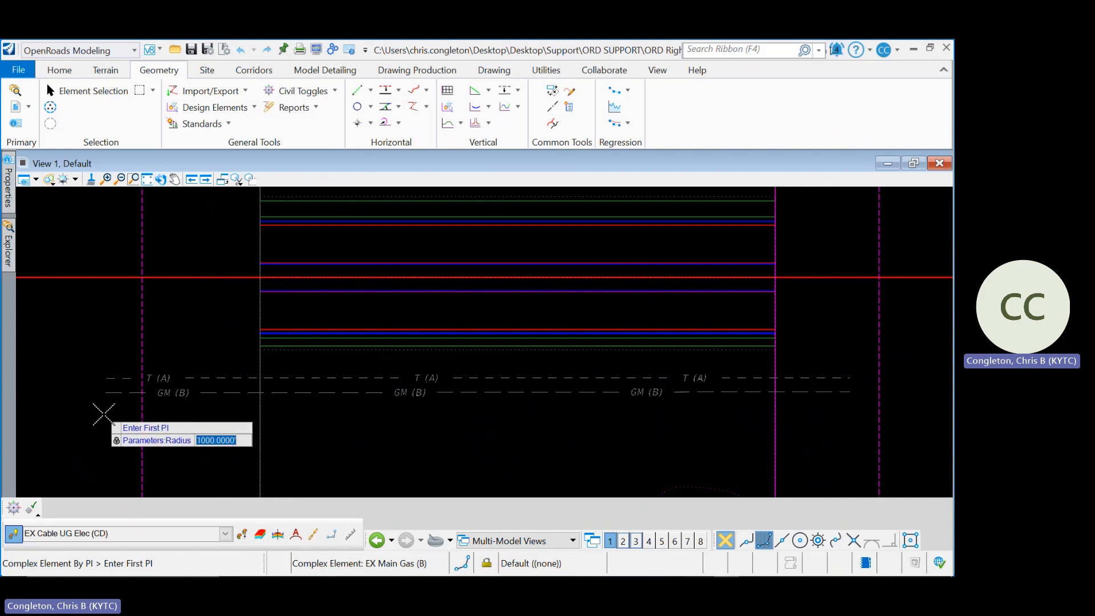
{"action": "left_click", "coordinate": [105, 415]}
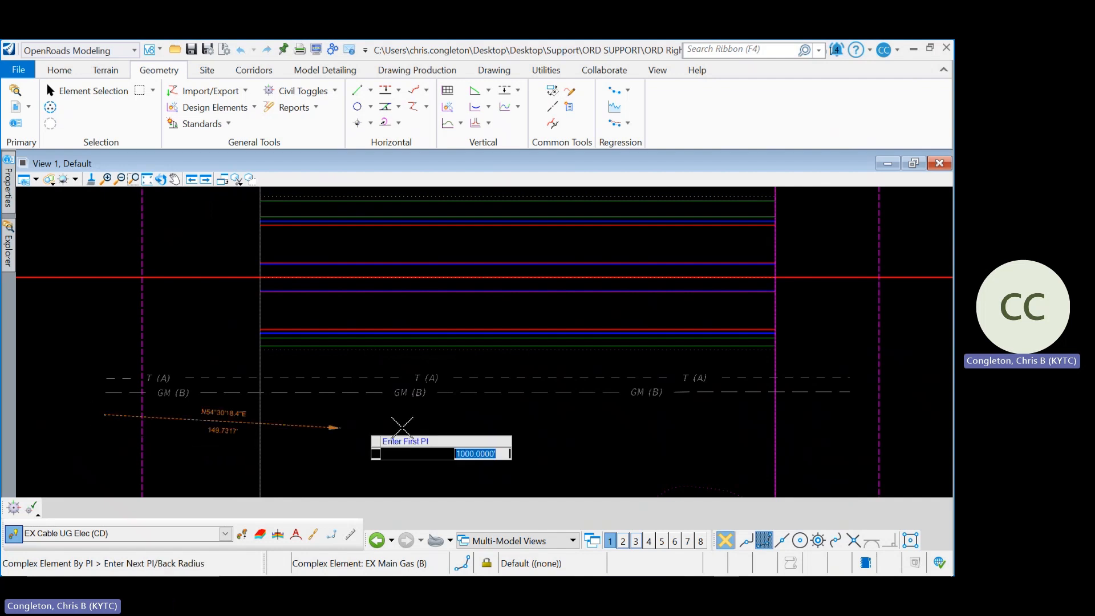
{"action": "left_click", "coordinate": [893, 413]}
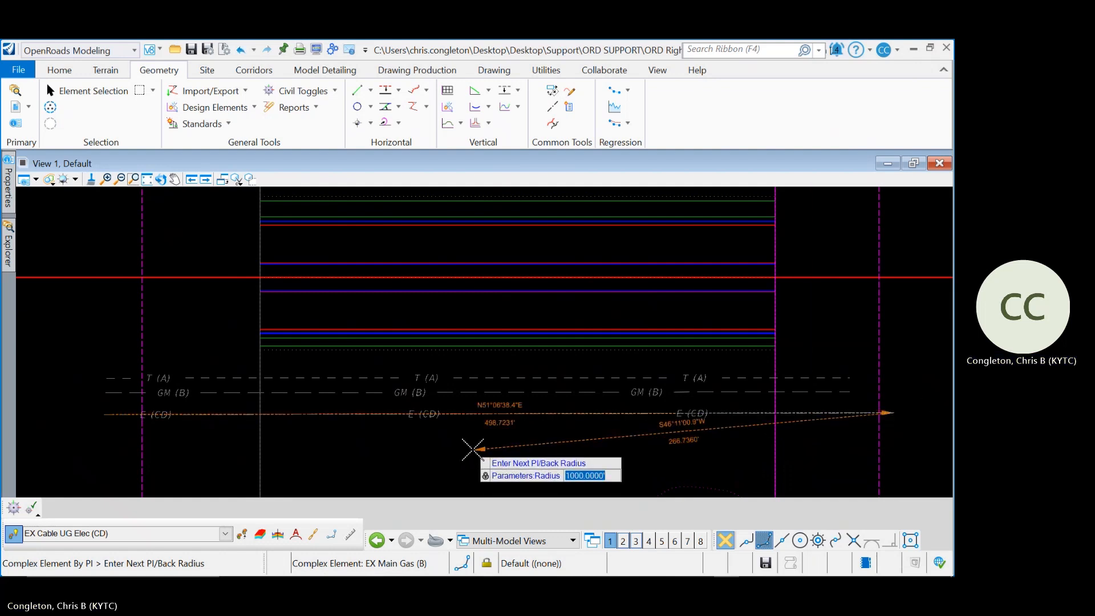
{"action": "right_click", "coordinate": [473, 449]}
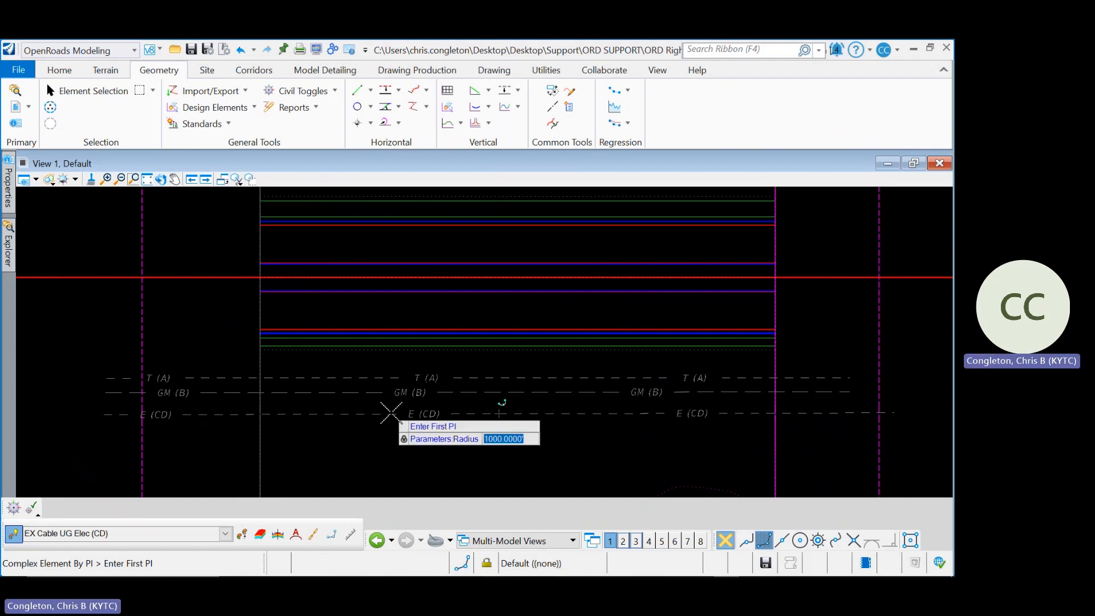
{"action": "left_click", "coordinate": [80, 91]}
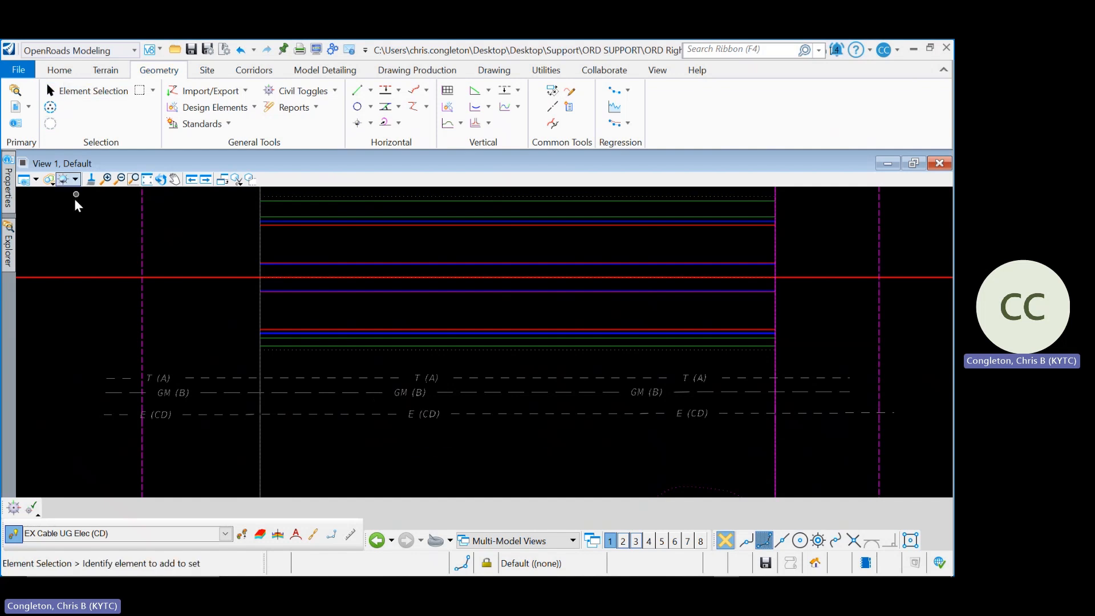
{"action": "mouse_move", "coordinate": [482, 415]}
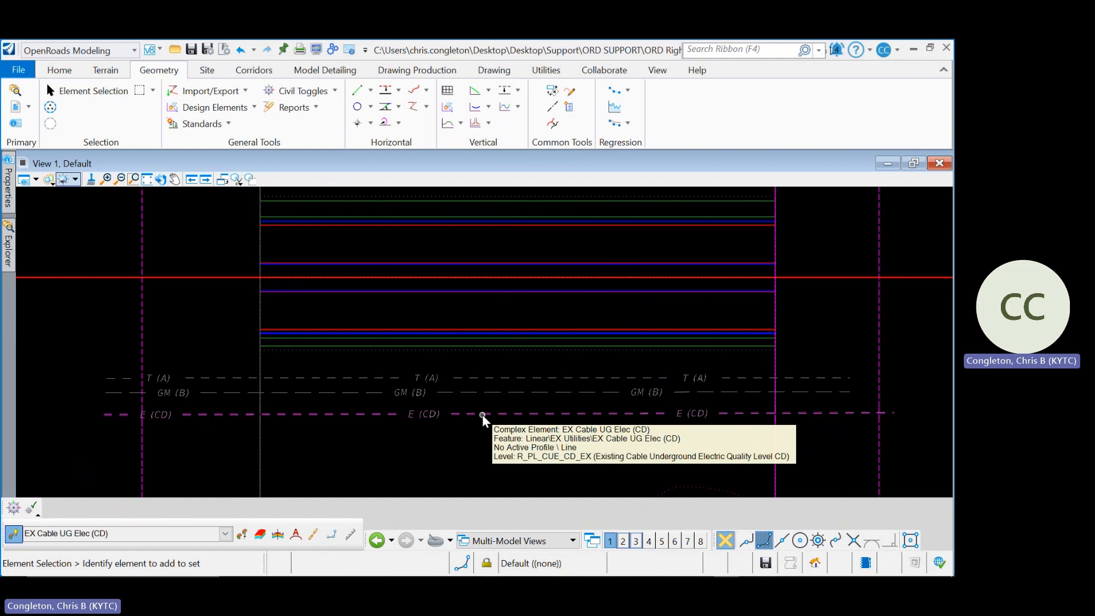
Open the new underground electric cable's profile model in View 3.
{"action": "left_click", "coordinate": [479, 414]}
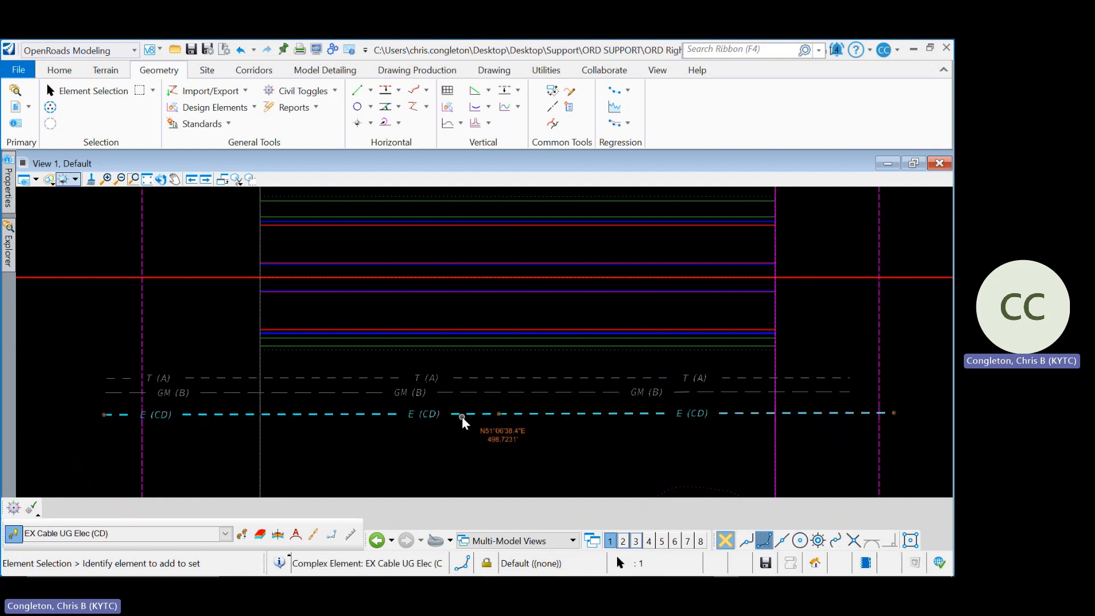
{"action": "mouse_move", "coordinate": [467, 415]}
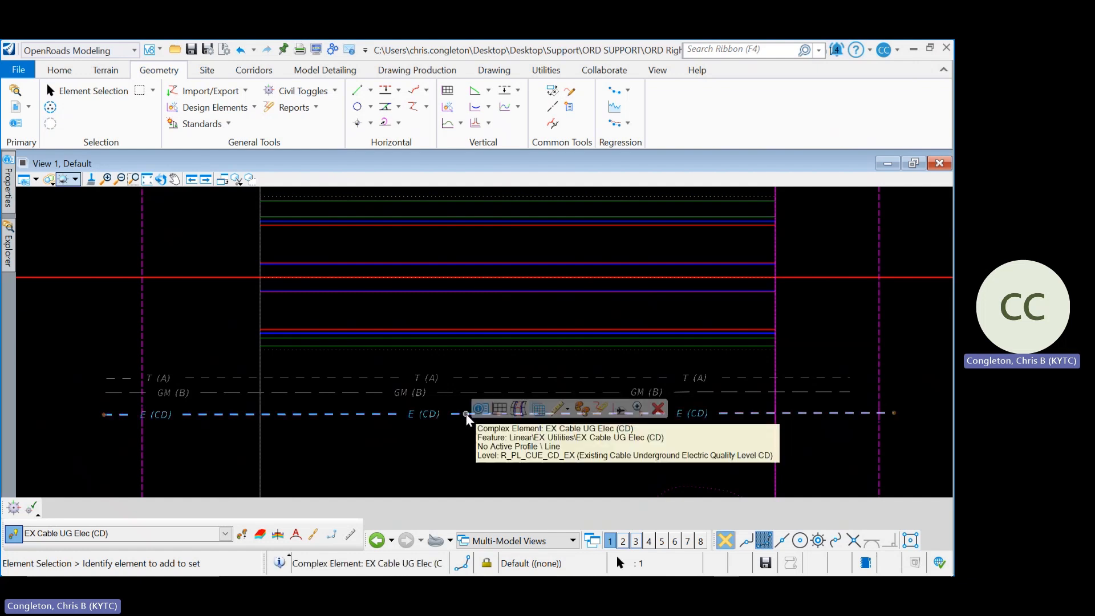
{"action": "left_click", "coordinate": [481, 408]}
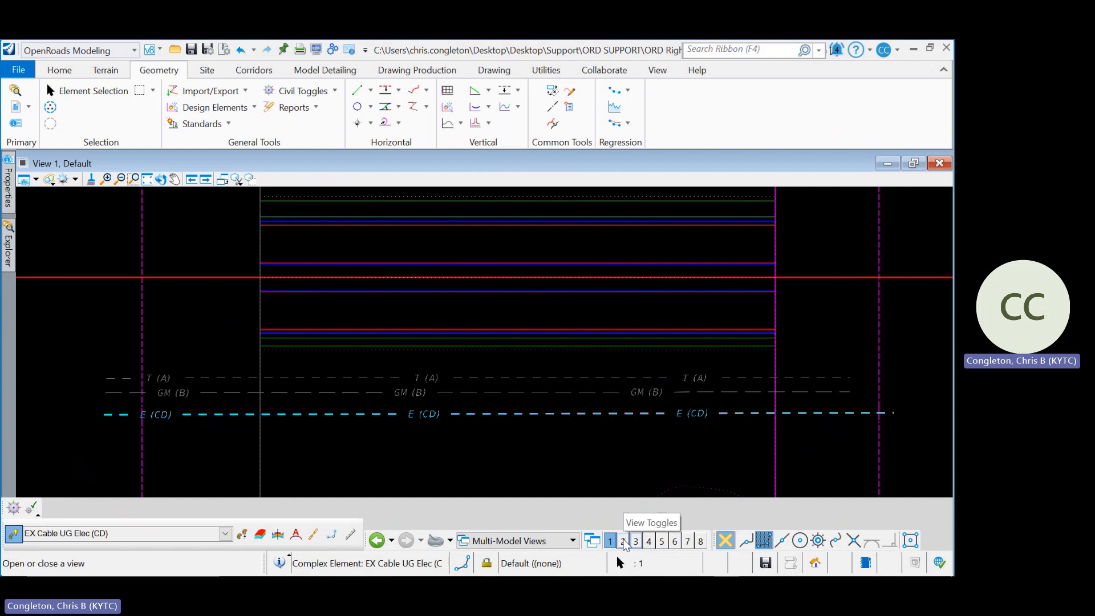
{"action": "left_click", "coordinate": [635, 540]}
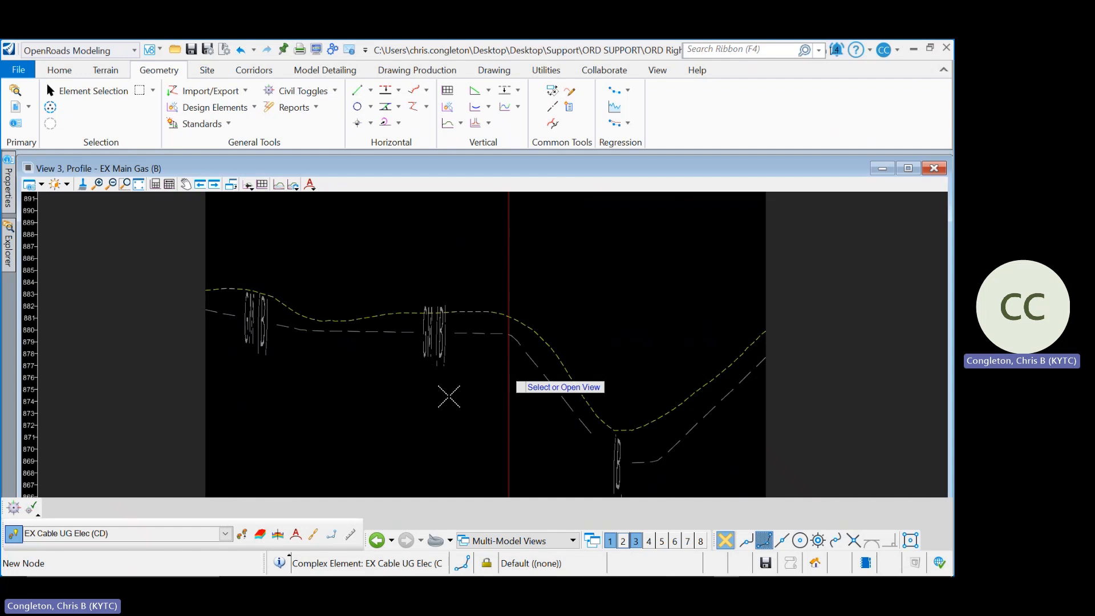
{"action": "left_click", "coordinate": [494, 380]}
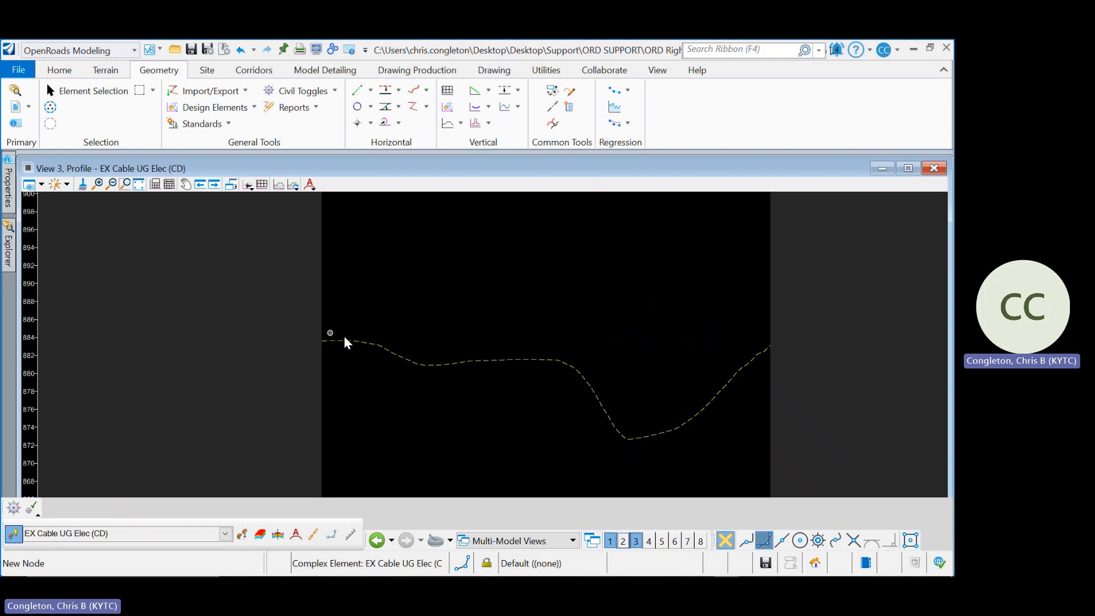
Create a five-point Profile Complex By PI with 10 ft curves, about 3 ft below the existing ground along the cable's full length.
{"action": "left_click", "coordinate": [517, 107]}
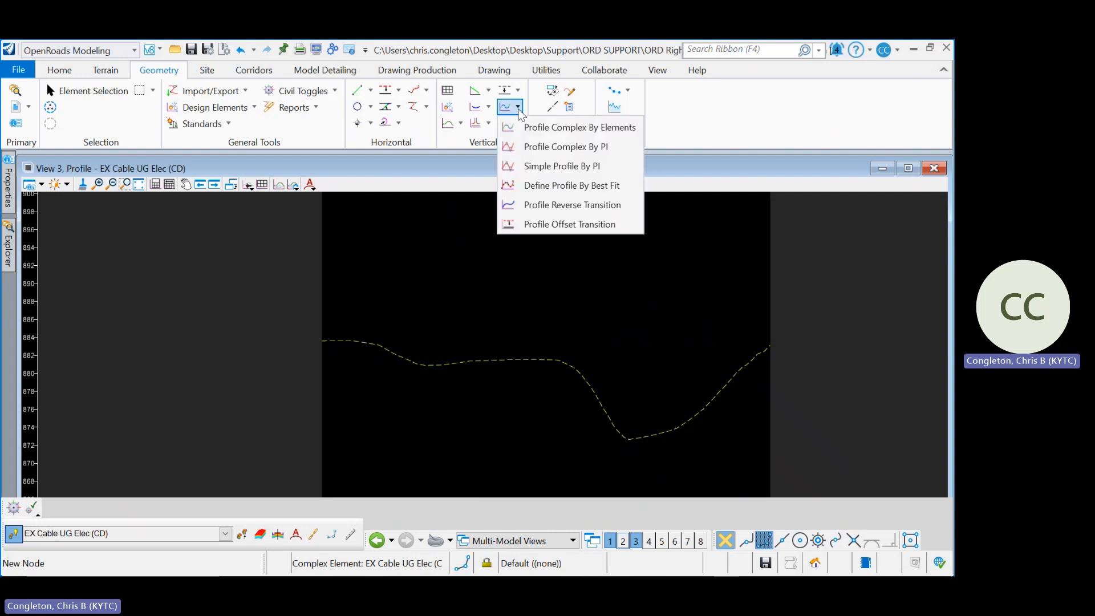
{"action": "left_click", "coordinate": [543, 149]}
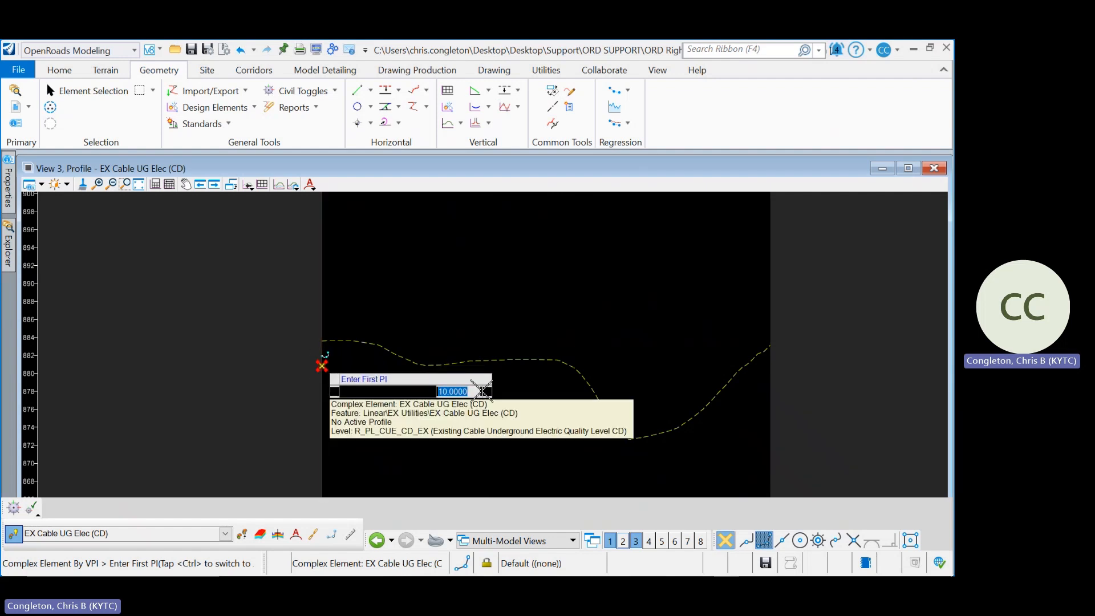
{"action": "left_click", "coordinate": [322, 365]}
{"action": "left_click", "coordinate": [558, 389]}
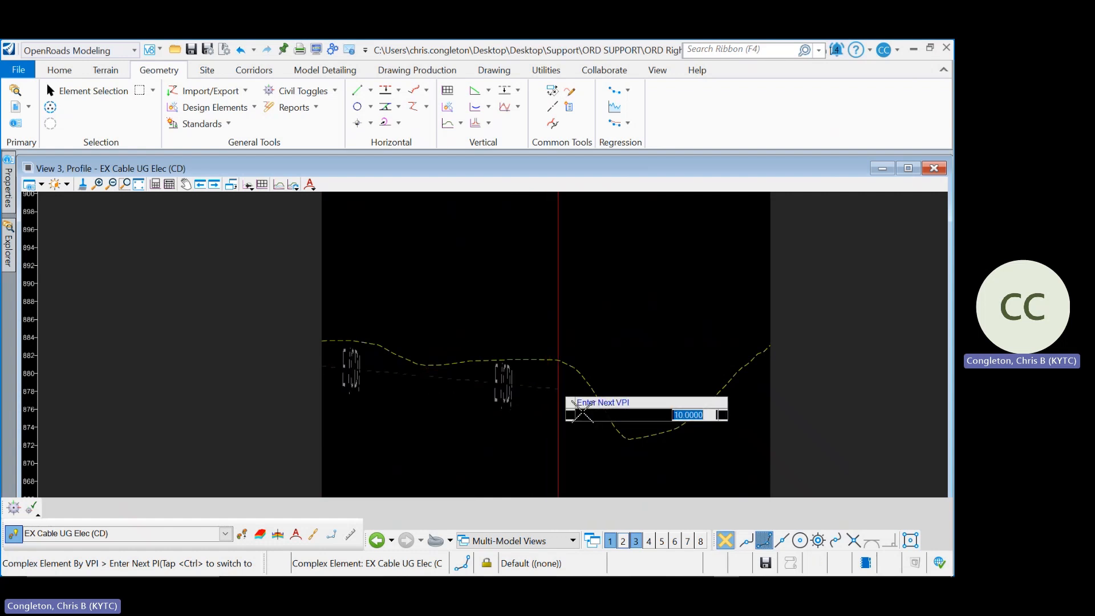
{"action": "left_click", "coordinate": [617, 459]}
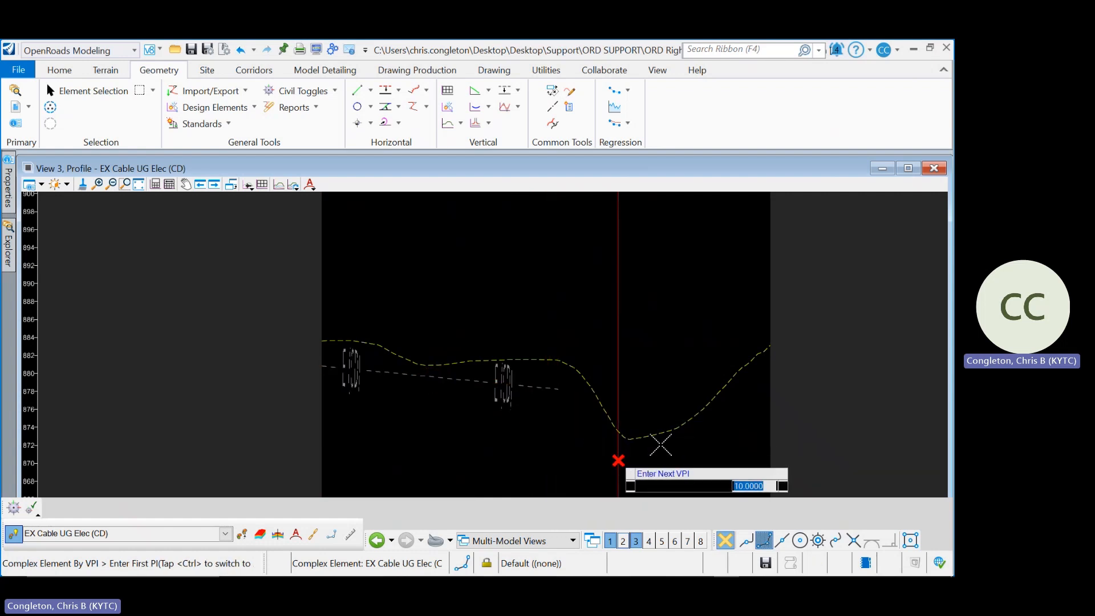
{"action": "left_click", "coordinate": [686, 450]}
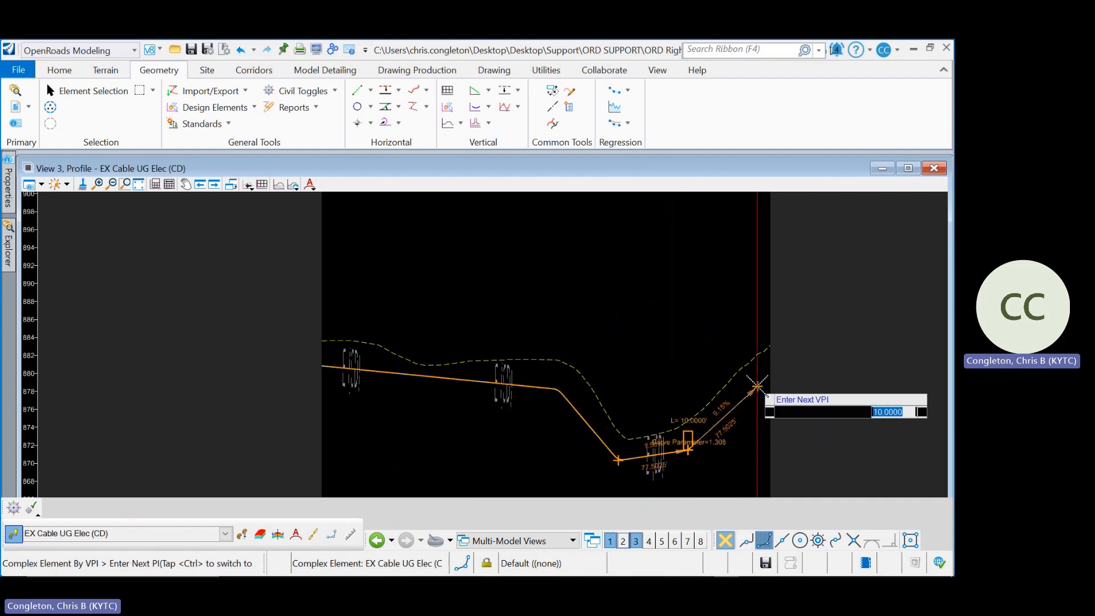
{"action": "left_click", "coordinate": [770, 373]}
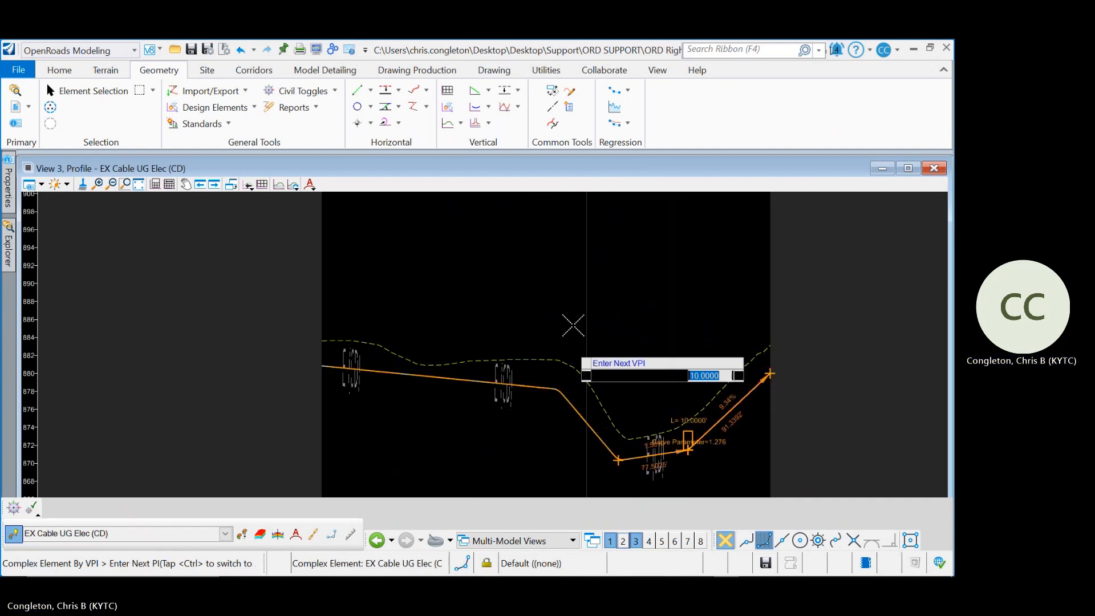
{"action": "right_click", "coordinate": [586, 313]}
{"action": "scroll", "coordinate": [497, 394], "scroll_direction": "up", "scroll_amount": 2}
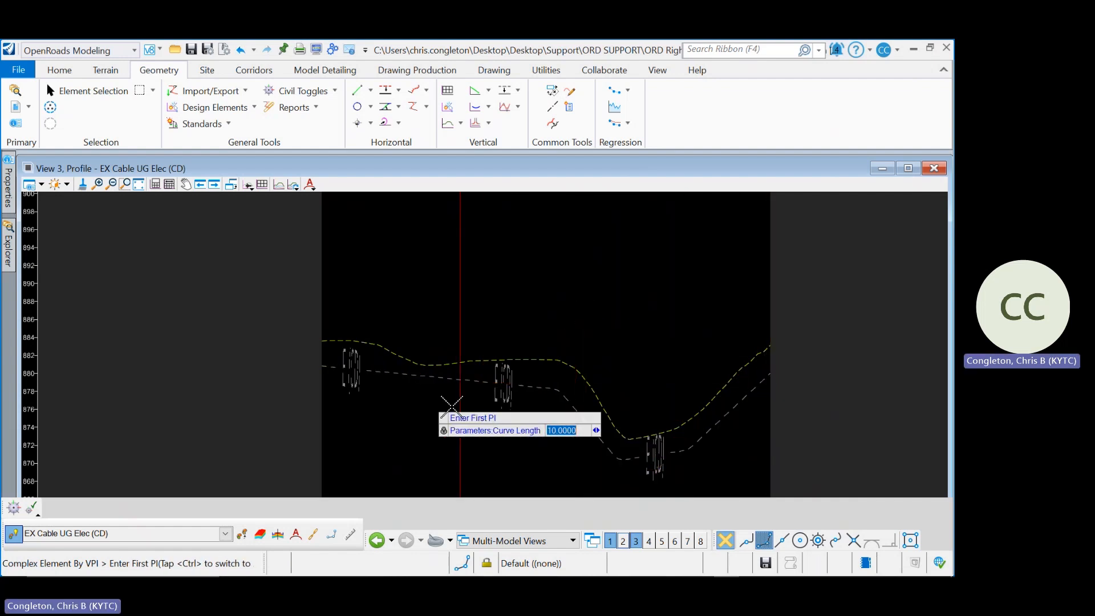
{"action": "scroll", "coordinate": [504, 392], "scroll_direction": "up", "scroll_amount": 3}
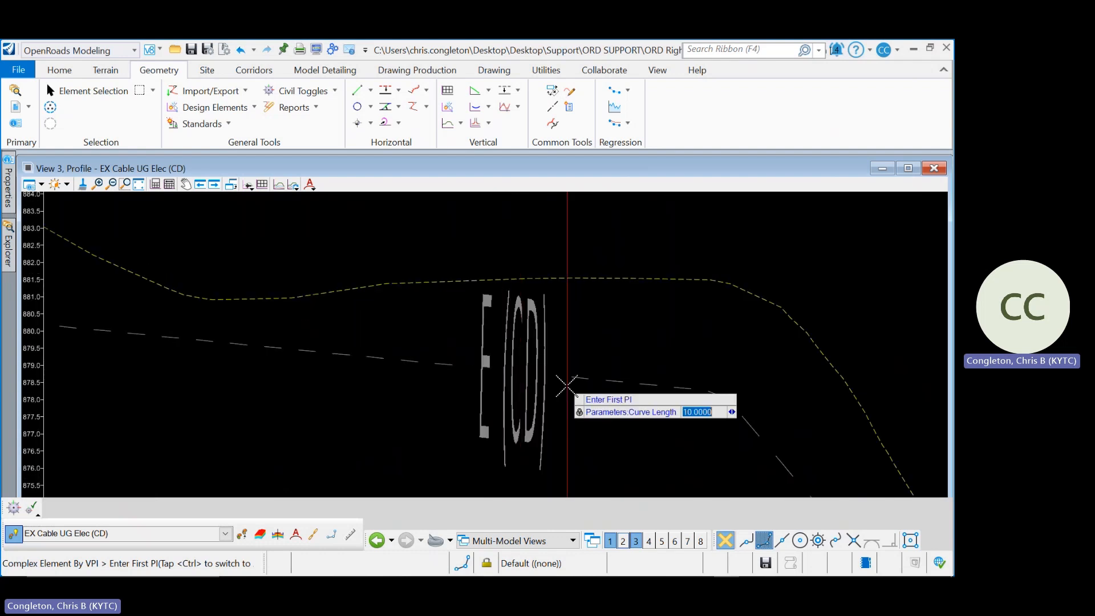
{"action": "scroll", "coordinate": [503, 281], "scroll_direction": "down", "scroll_amount": 5}
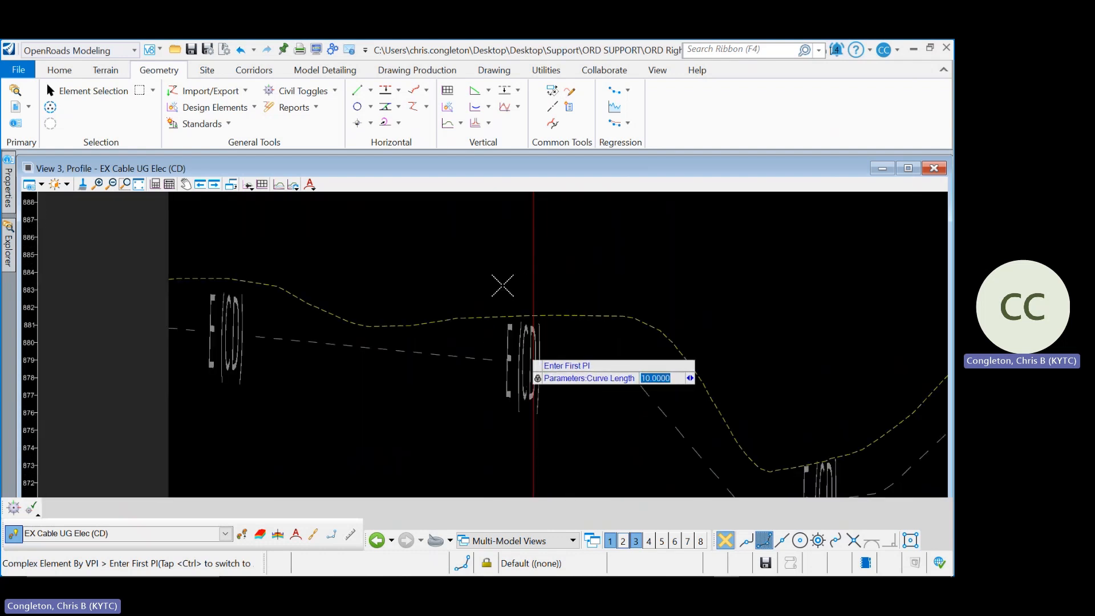
{"action": "key", "text": "Escape"}
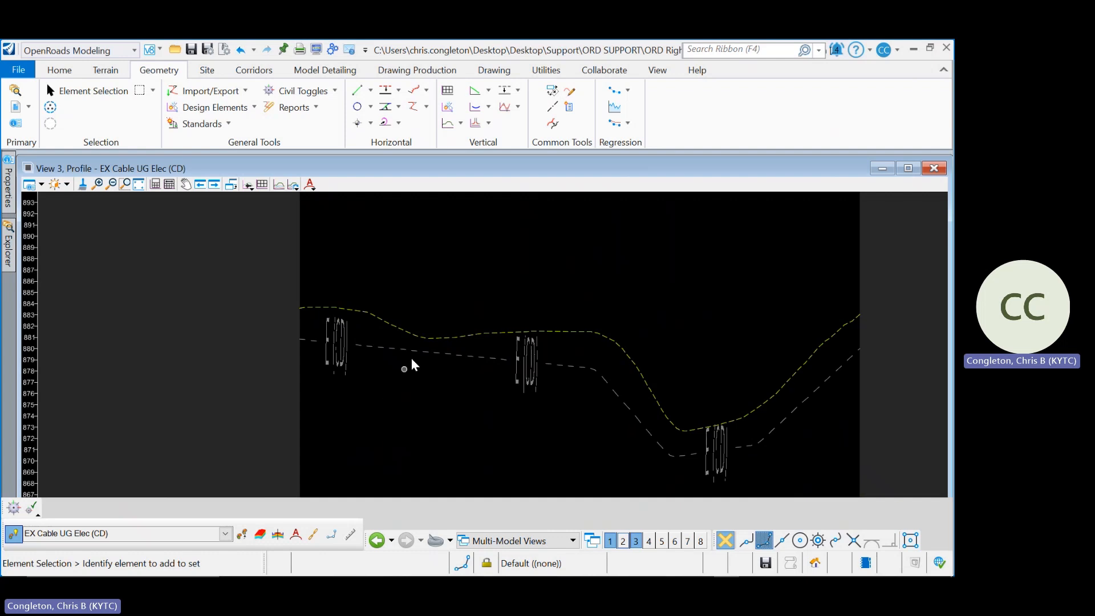
Set the new electric cable profile as the active profile and close the profile view.
{"action": "left_click", "coordinate": [411, 359]}
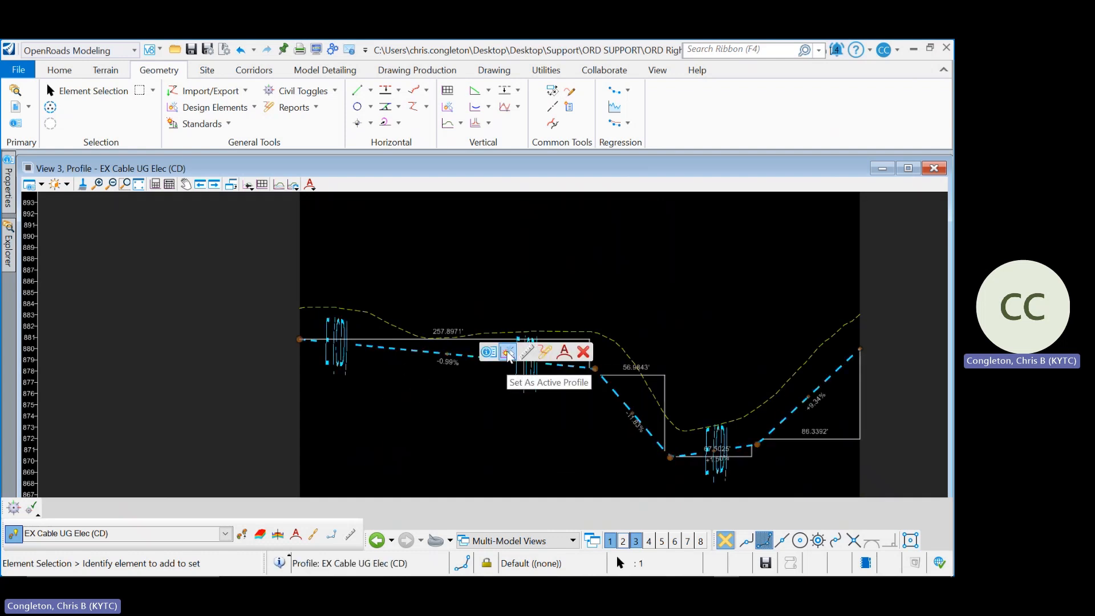
{"action": "left_click", "coordinate": [508, 352]}
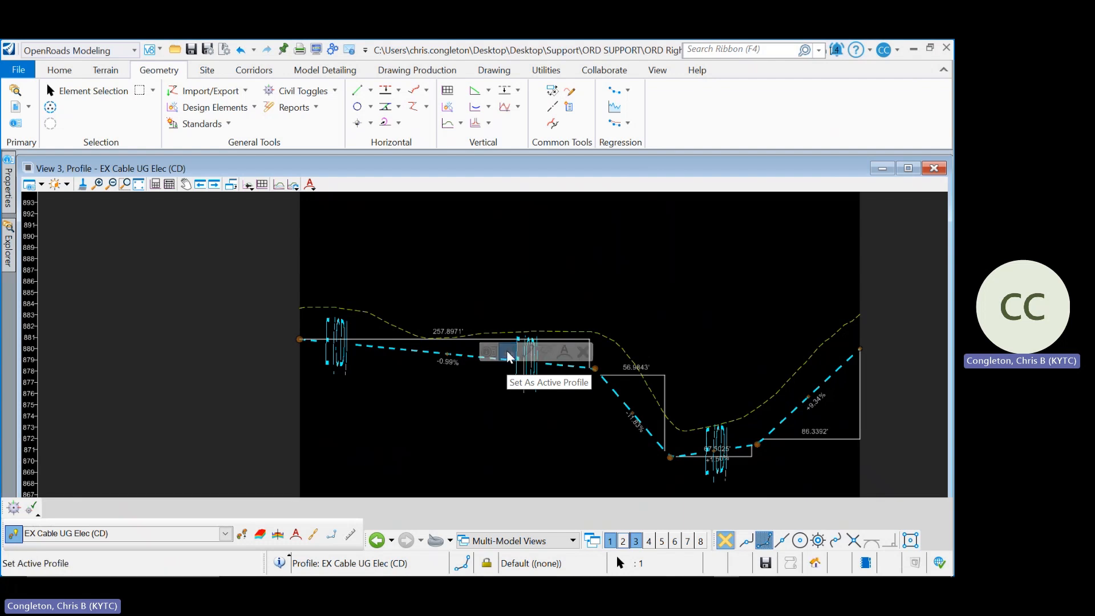
{"action": "left_click", "coordinate": [645, 284]}
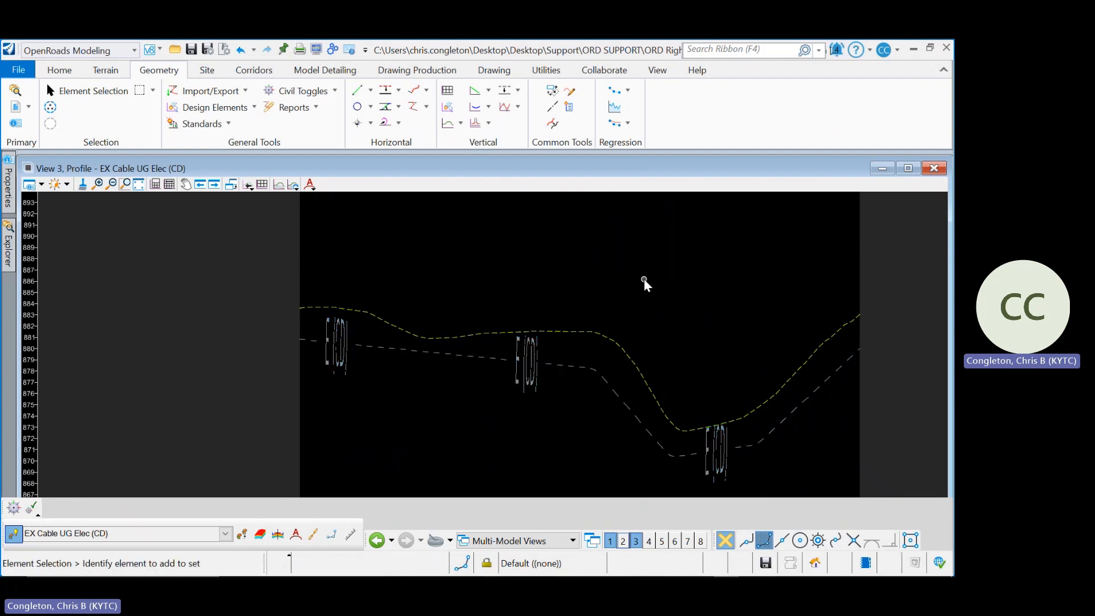
{"action": "left_click", "coordinate": [636, 541]}
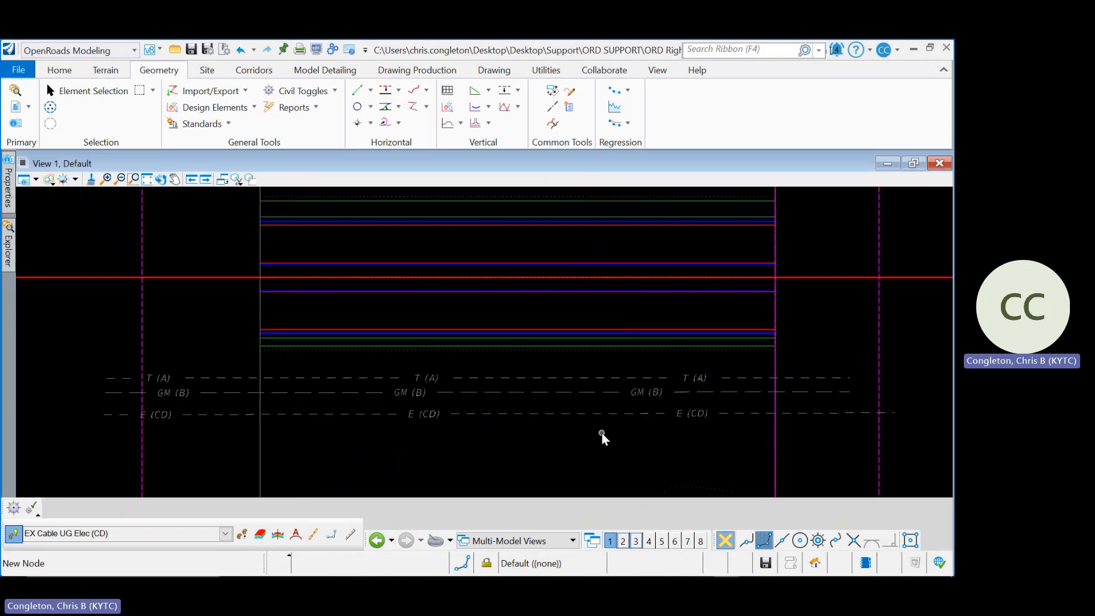
Show the 2 Views Plan/3D layout, examine the three utility lines in 3D, then close the 3D view and maximize the plan view.
{"action": "scroll", "coordinate": [603, 435], "scroll_direction": "down", "scroll_amount": 2}
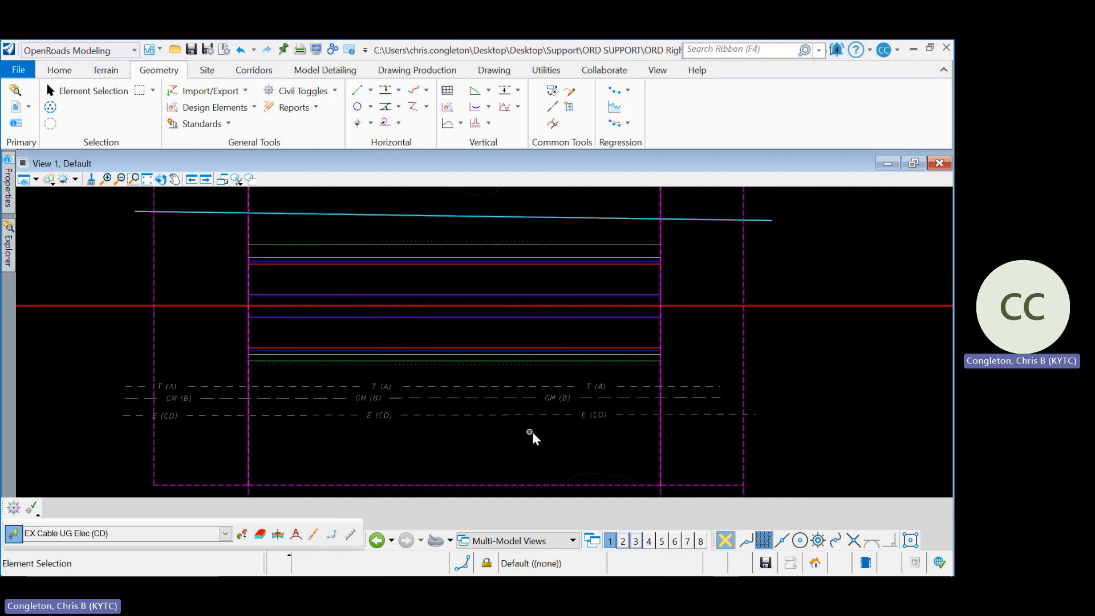
{"action": "right_click", "coordinate": [710, 329]}
{"action": "mouse_move", "coordinate": [796, 235]}
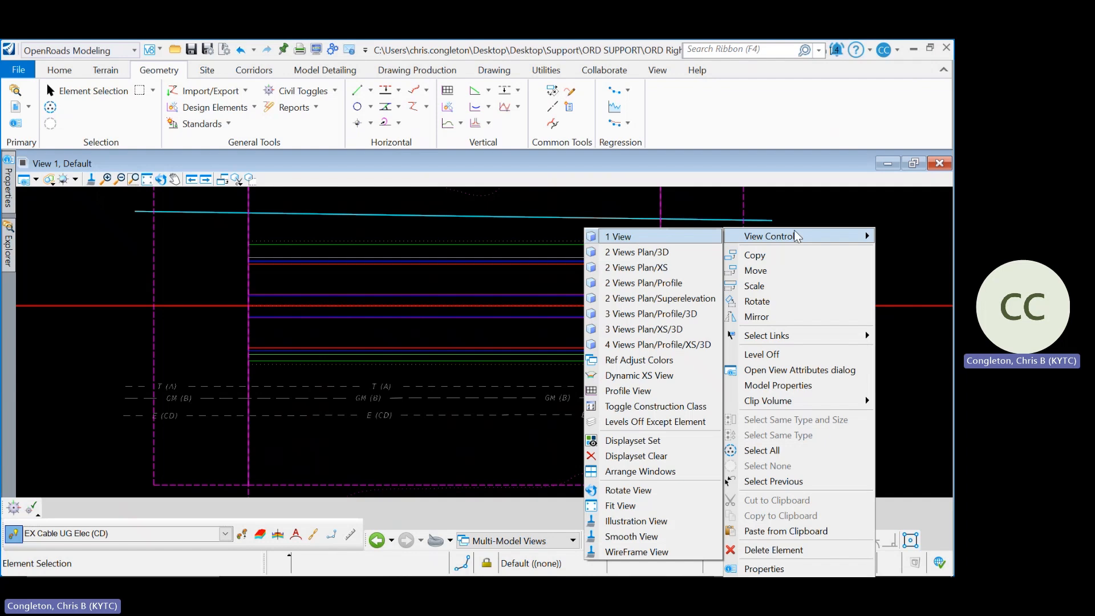
{"action": "left_click", "coordinate": [671, 251]}
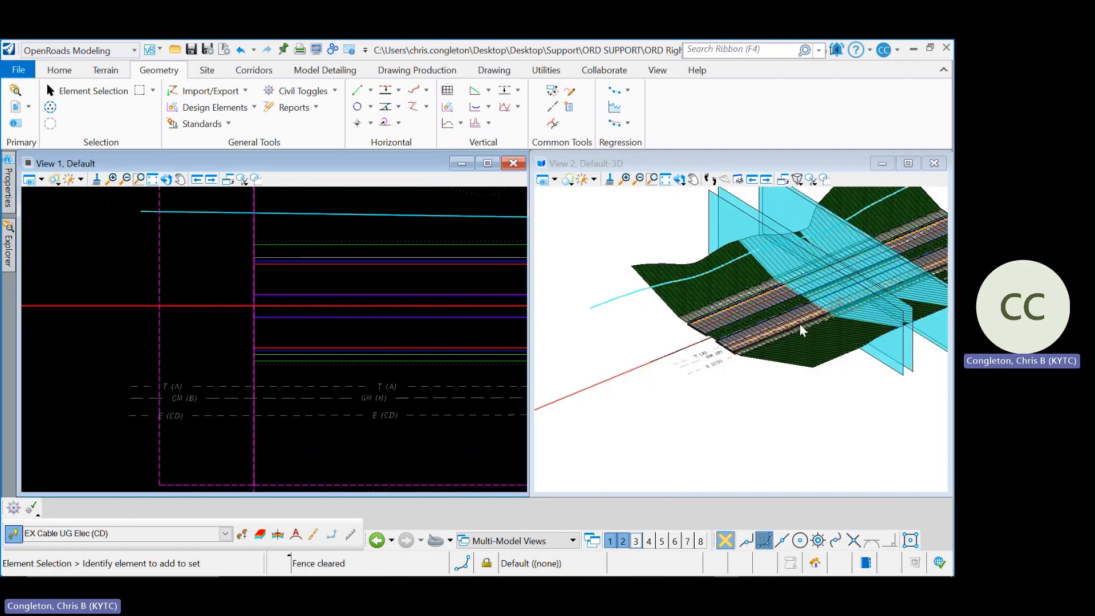
{"action": "scroll", "coordinate": [848, 317], "scroll_direction": "up", "scroll_amount": 5}
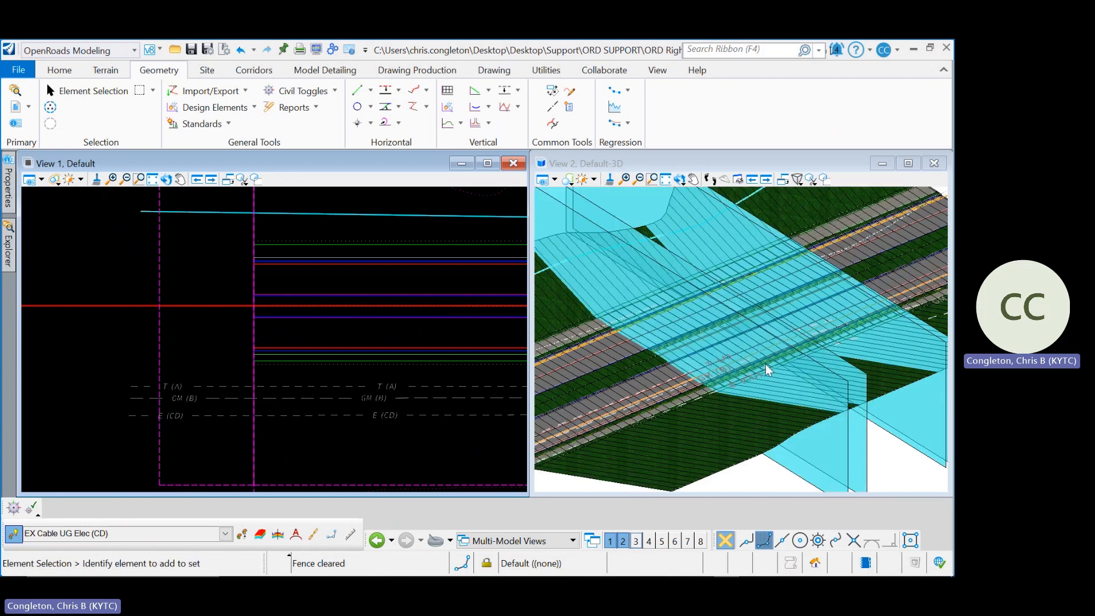
{"action": "scroll", "coordinate": [710, 425], "scroll_direction": "up", "scroll_amount": 3}
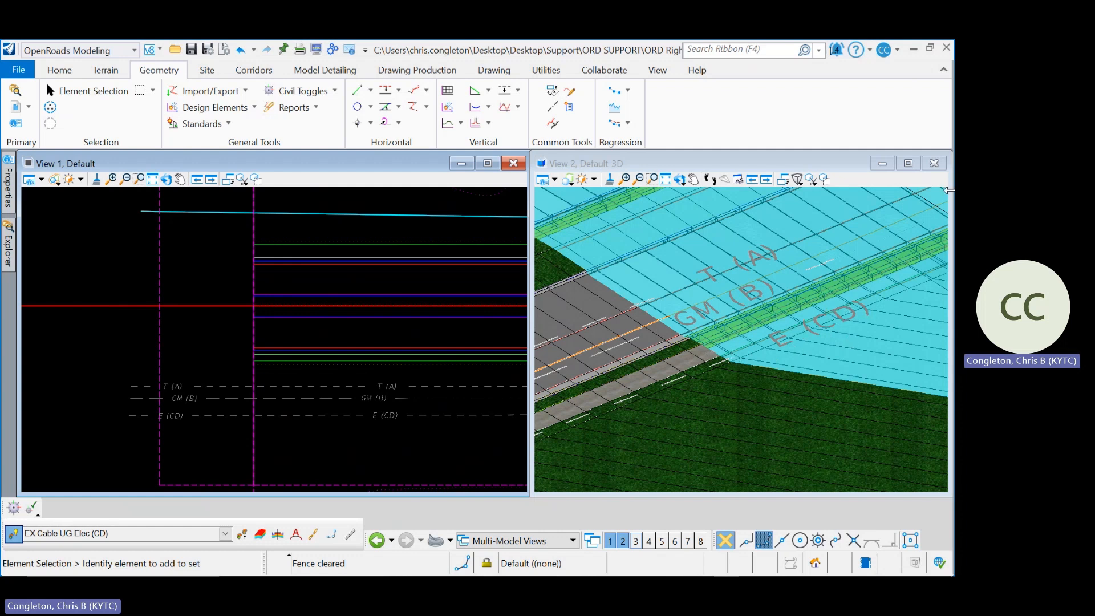
{"action": "left_click", "coordinate": [934, 163]}
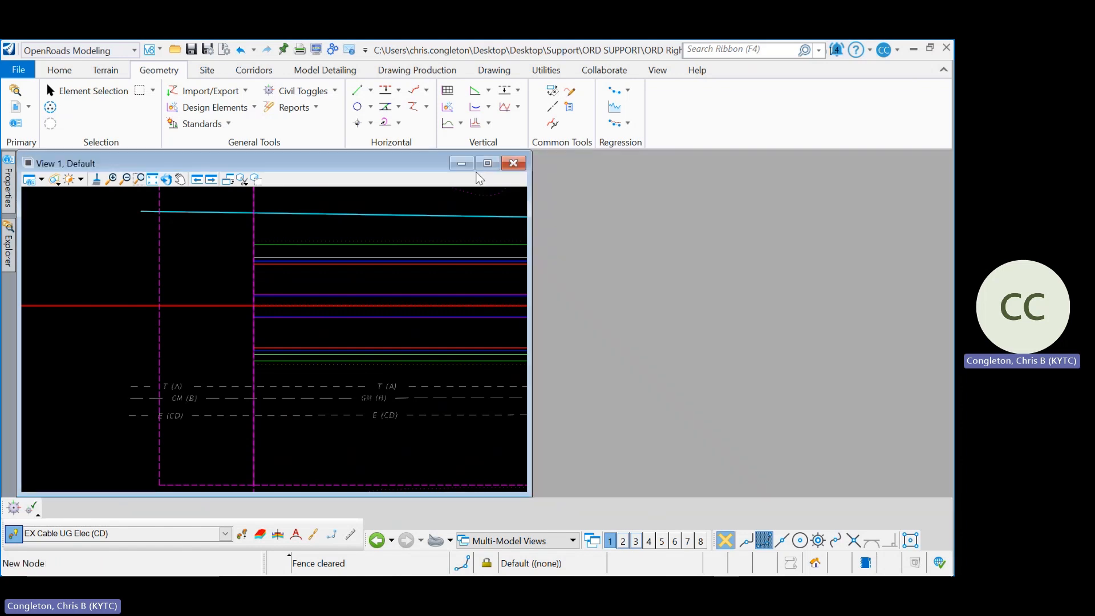
{"action": "left_click", "coordinate": [488, 163]}
{"action": "scroll", "coordinate": [743, 321], "scroll_direction": "down", "scroll_amount": 2}
{"action": "middle_click_drag", "start_coordinate": [743, 321], "coordinate": [535, 313]}
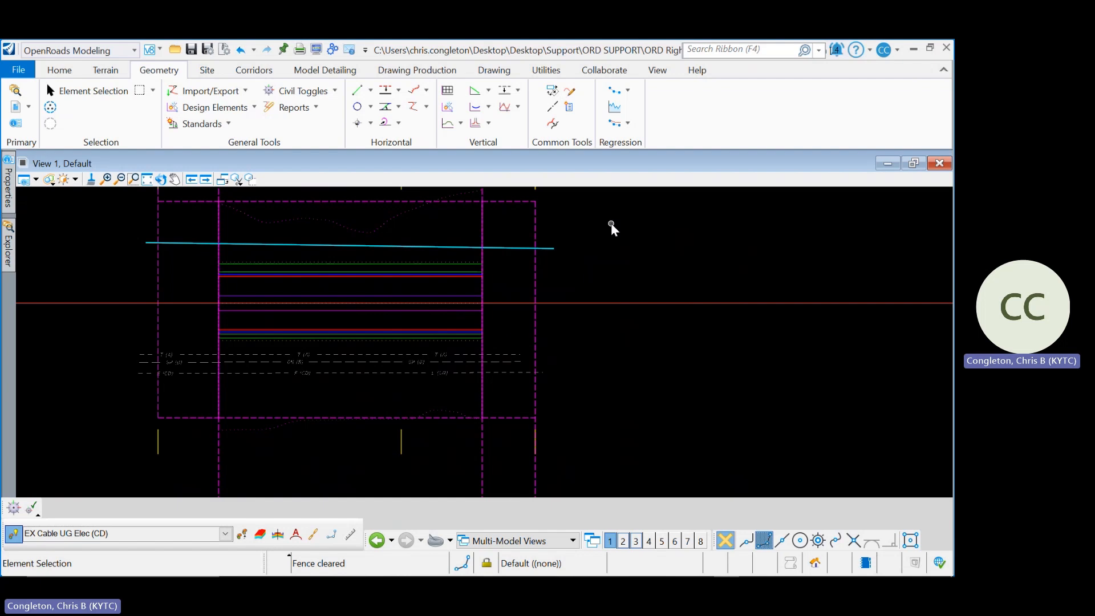
{"action": "right_click", "coordinate": [611, 224]}
{"action": "mouse_move", "coordinate": [664, 235]}
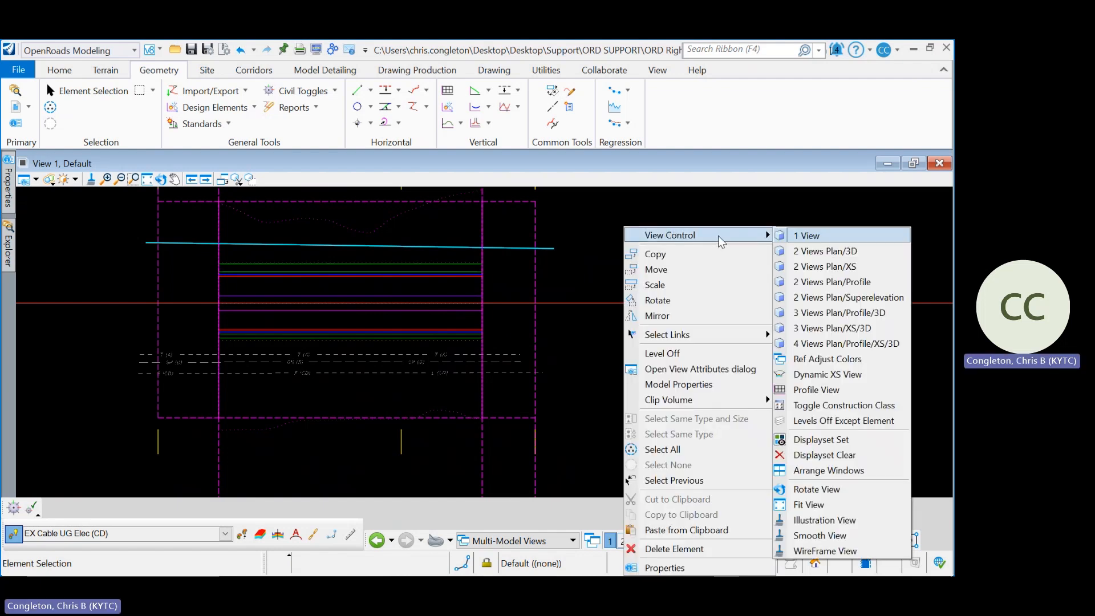
{"action": "left_click", "coordinate": [599, 224]}
{"action": "right_click", "coordinate": [599, 226]}
{"action": "left_click", "coordinate": [582, 244]}
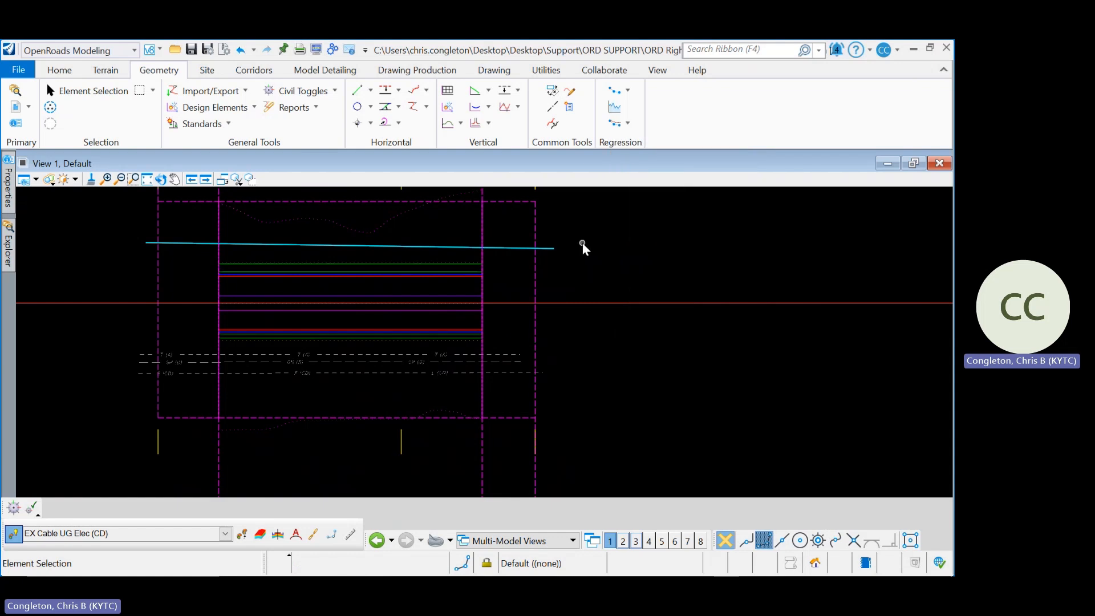
Switch to the 2 Views Plan/XS layout and open a dynamic cross section of the PR Centerline 50 Scale corridor in View 8.
{"action": "right_click", "coordinate": [615, 239]}
{"action": "mouse_move", "coordinate": [664, 242]}
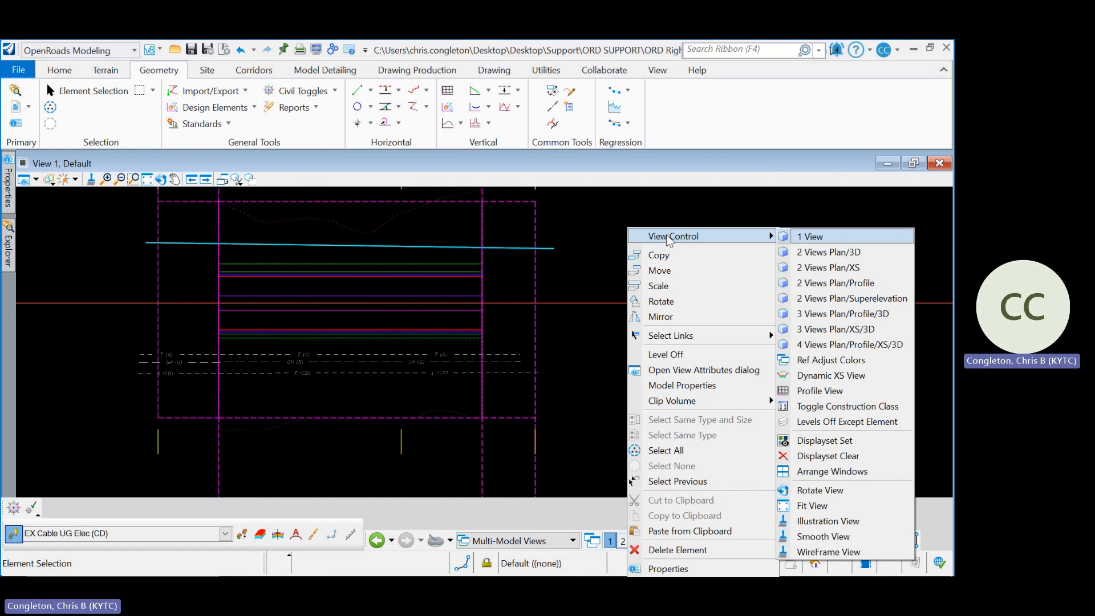
{"action": "left_click", "coordinate": [830, 268]}
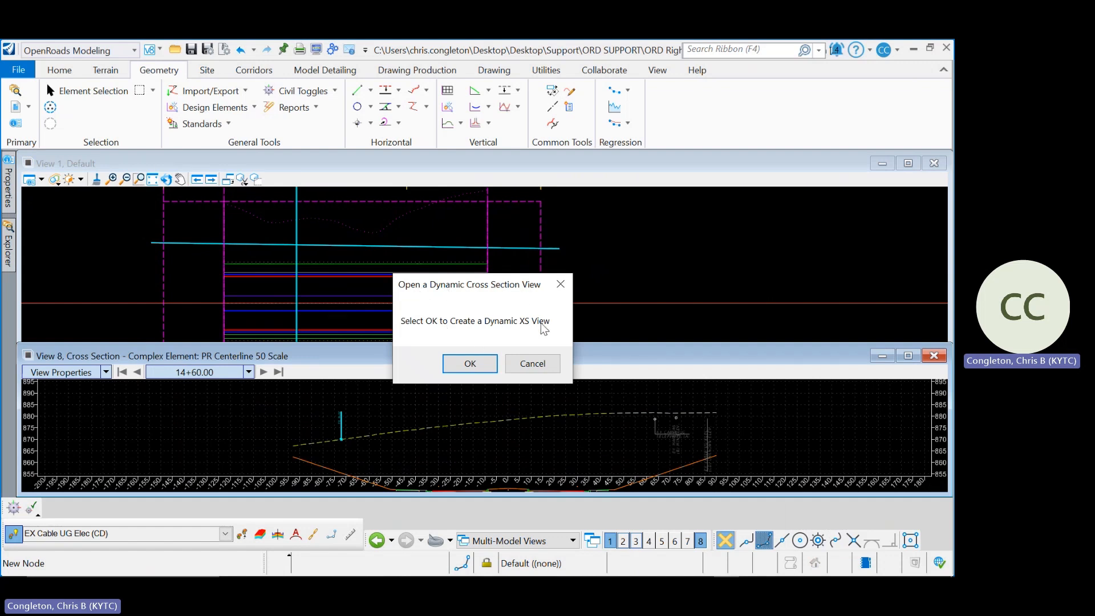
{"action": "left_click", "coordinate": [471, 364]}
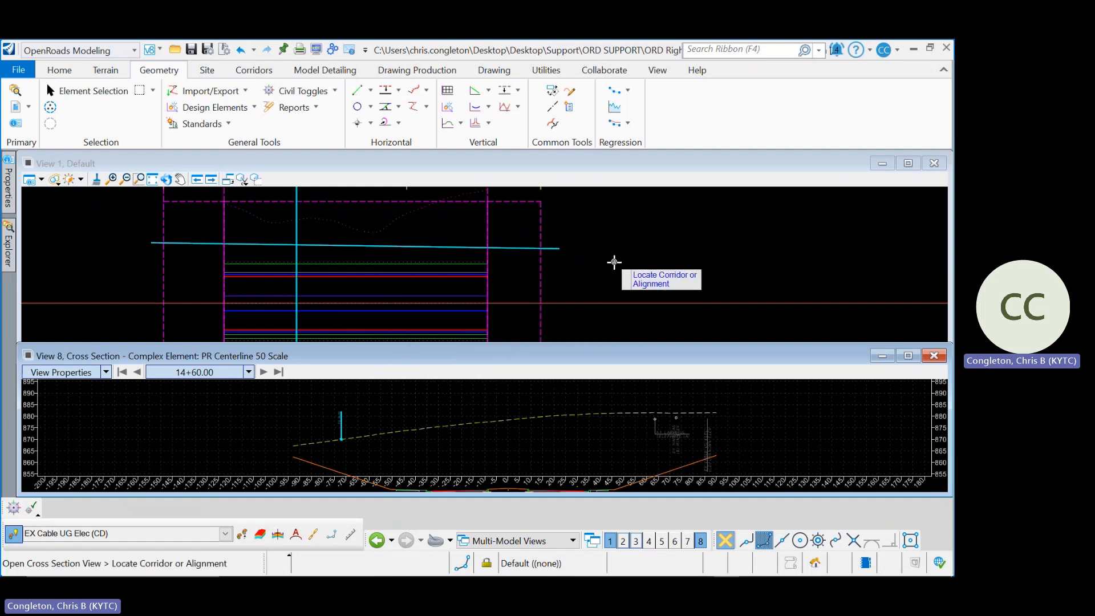
{"action": "scroll", "coordinate": [615, 262], "scroll_direction": "down", "scroll_amount": 2}
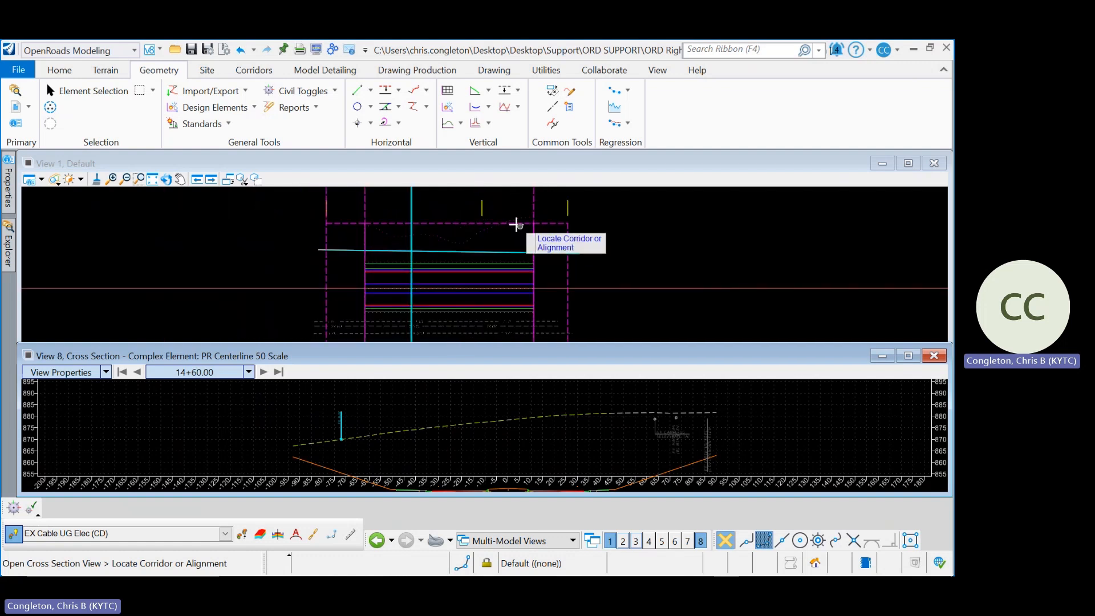
{"action": "left_click", "coordinate": [481, 207]}
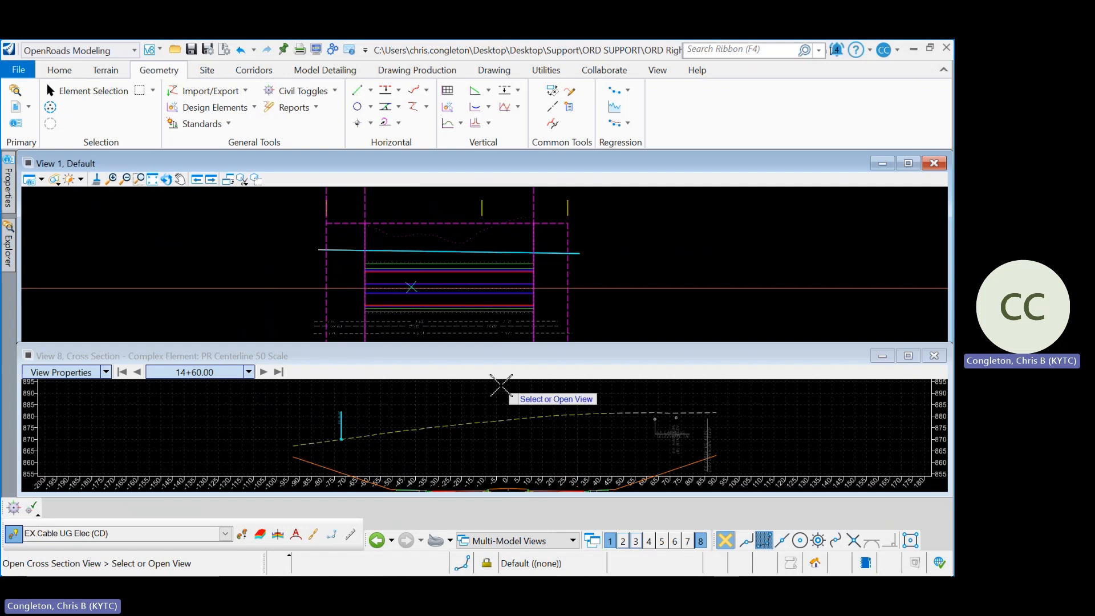
{"action": "left_click", "coordinate": [466, 400]}
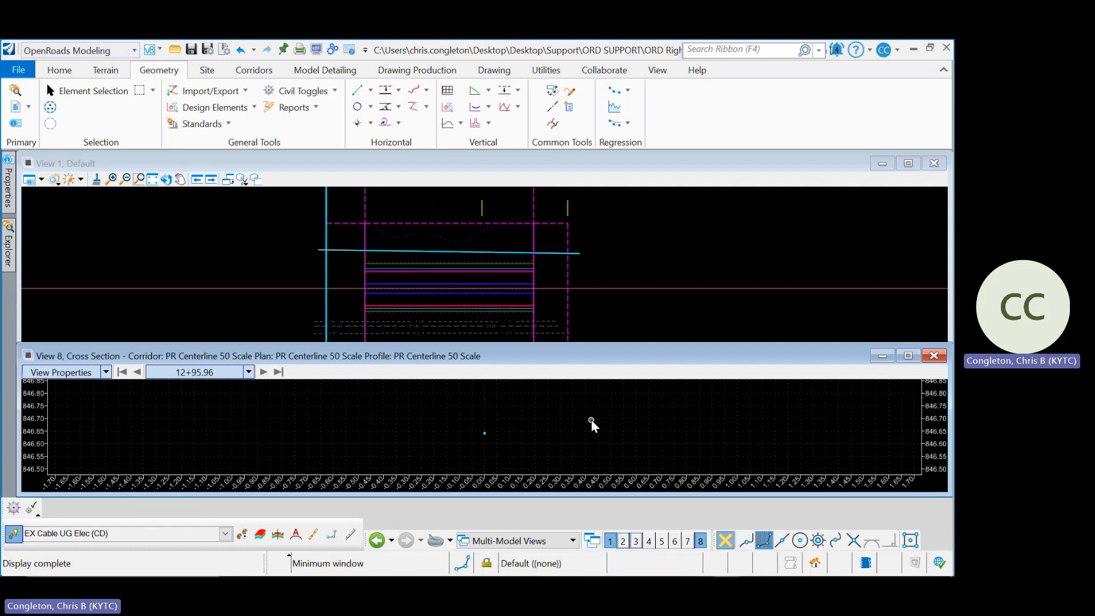
{"action": "scroll", "coordinate": [524, 430], "scroll_direction": "down", "scroll_amount": 1}
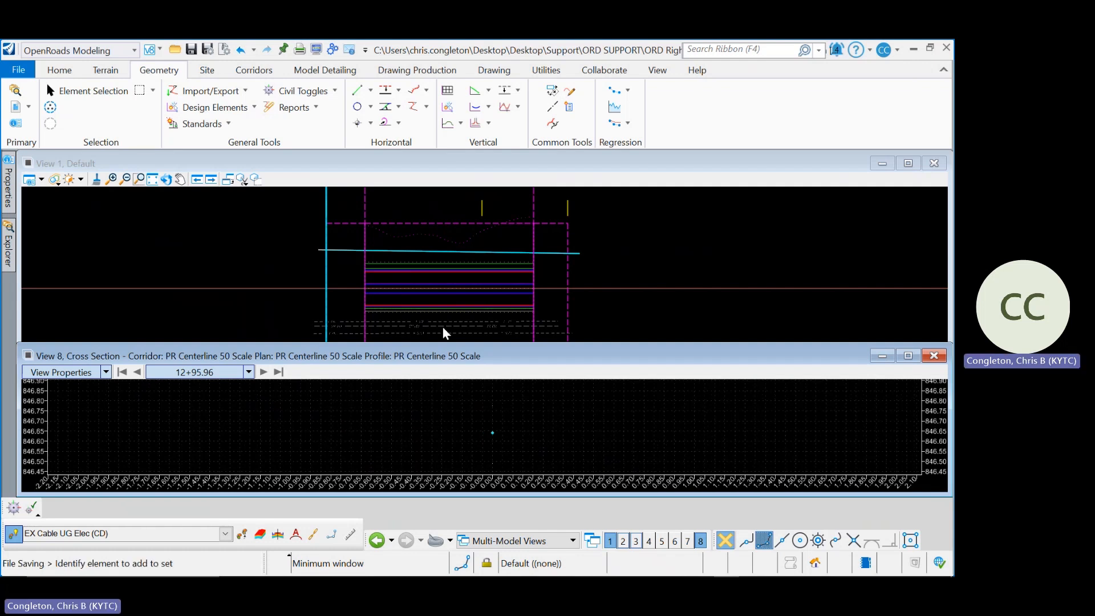
Advance the dynamic cross section in View 8 station by station from the corridor's start to station 13+75.00.
{"action": "left_click", "coordinate": [327, 273]}
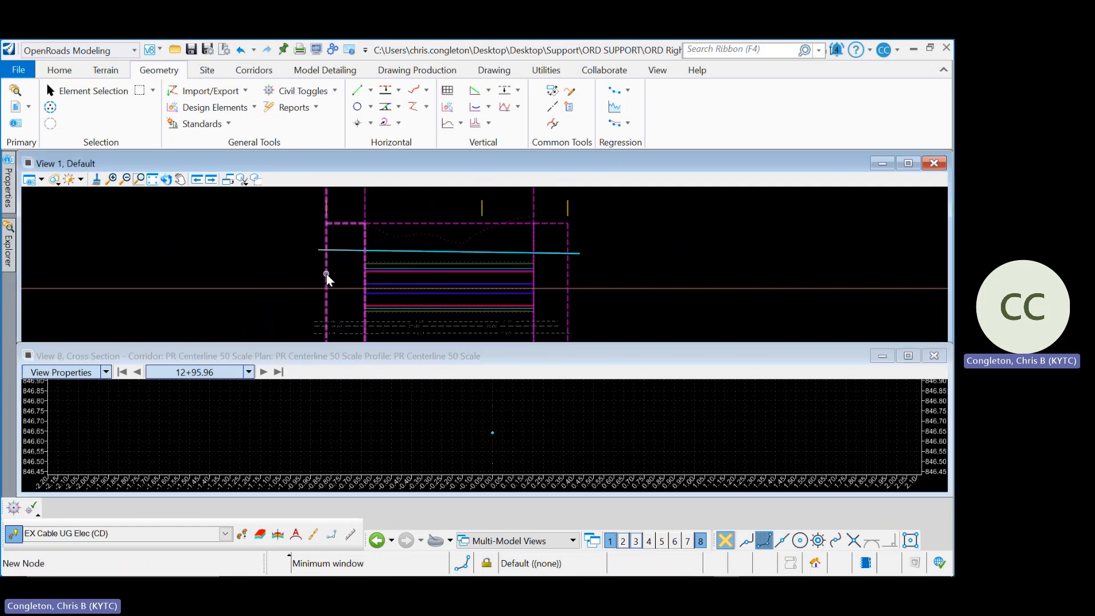
{"action": "left_click", "coordinate": [343, 424]}
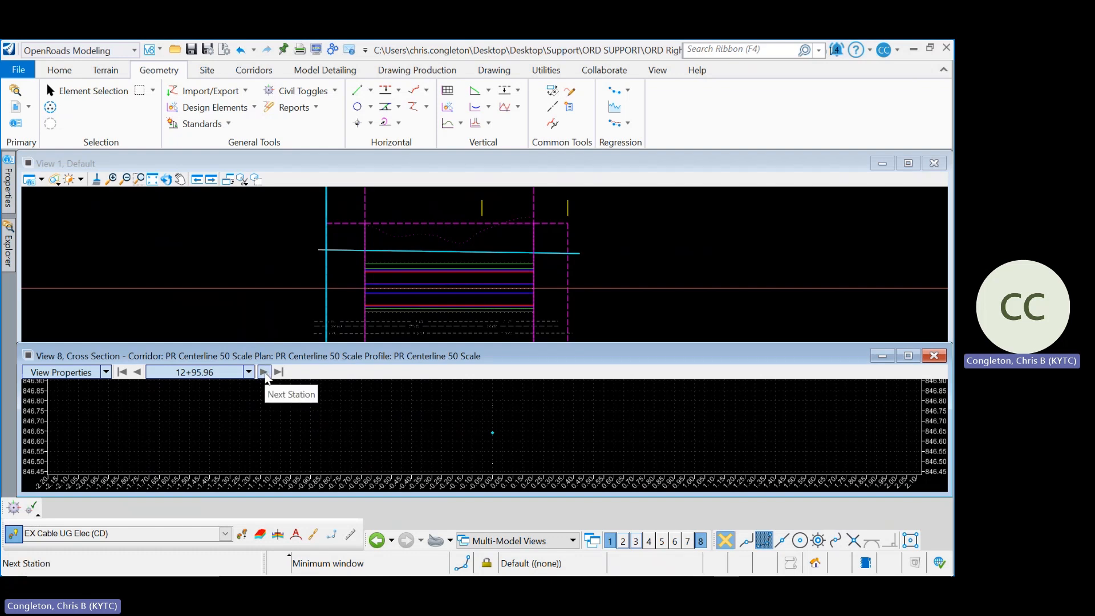
{"action": "left_click", "coordinate": [267, 375]}
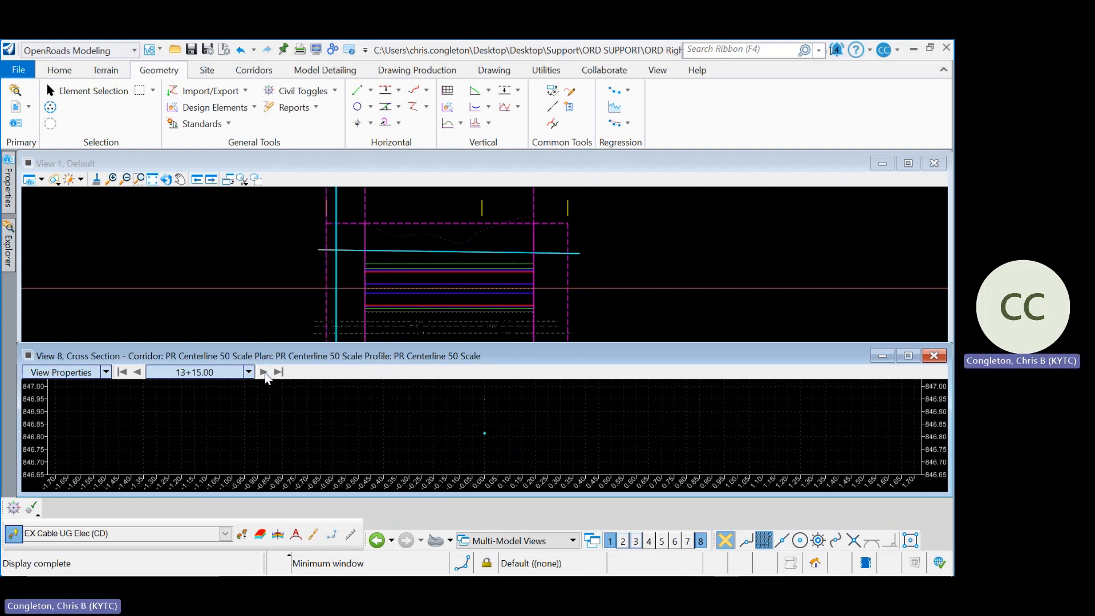
{"action": "left_click", "coordinate": [264, 372]}
{"action": "left_click", "coordinate": [264, 373]}
{"action": "left_click", "coordinate": [264, 372]}
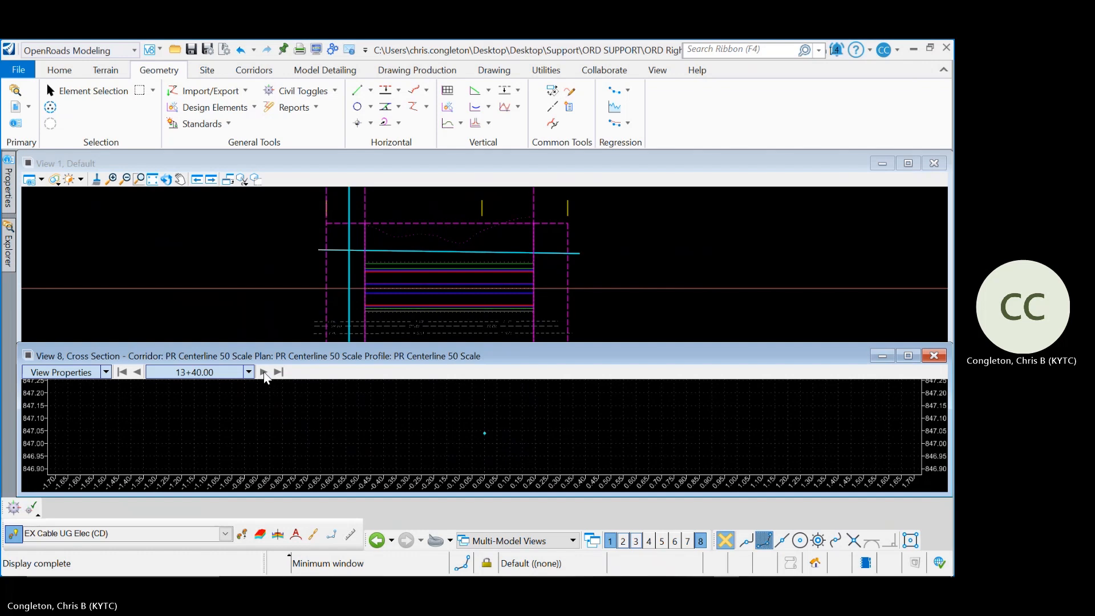
{"action": "left_click", "coordinate": [264, 373]}
{"action": "left_click", "coordinate": [264, 373]}
{"action": "left_click", "coordinate": [264, 372]}
{"action": "left_click", "coordinate": [264, 372]}
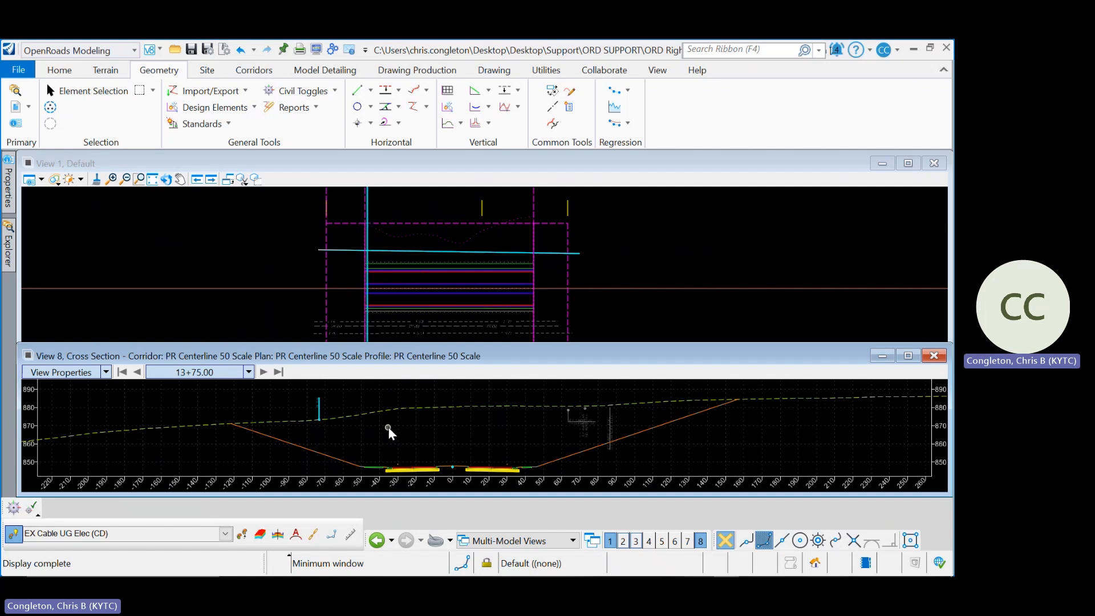
Examine the underground telephone, gas main and underground electric annotations against the corridor's cut slope at station 13+75.00.
{"action": "scroll", "coordinate": [608, 431], "scroll_direction": "up", "scroll_amount": 4}
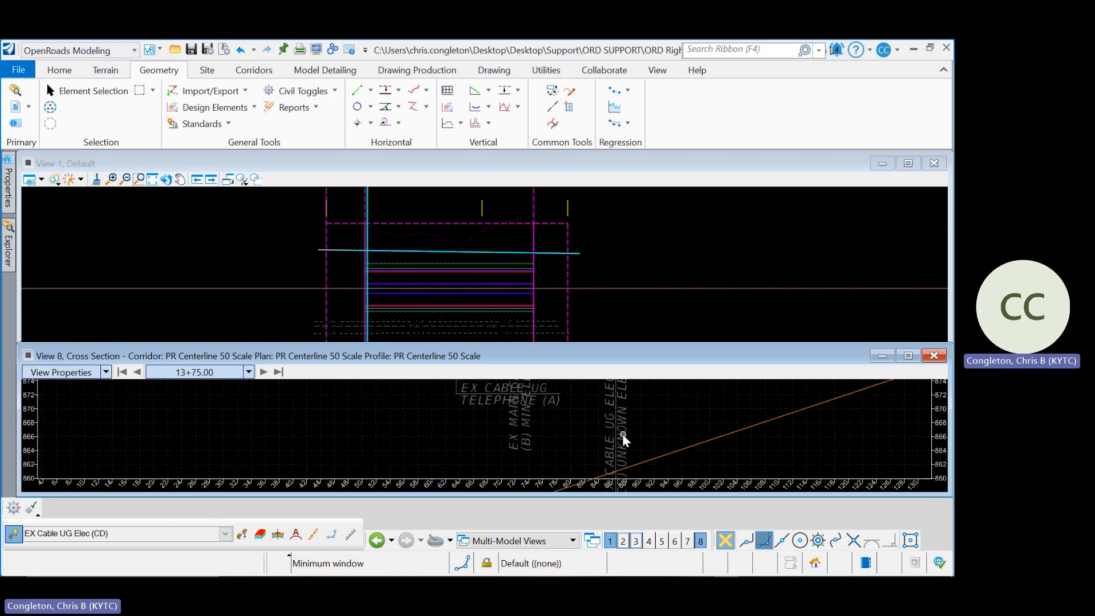
{"action": "scroll", "coordinate": [623, 435], "scroll_direction": "down", "scroll_amount": 1}
{"action": "scroll", "coordinate": [619, 468], "scroll_direction": "up", "scroll_amount": 1}
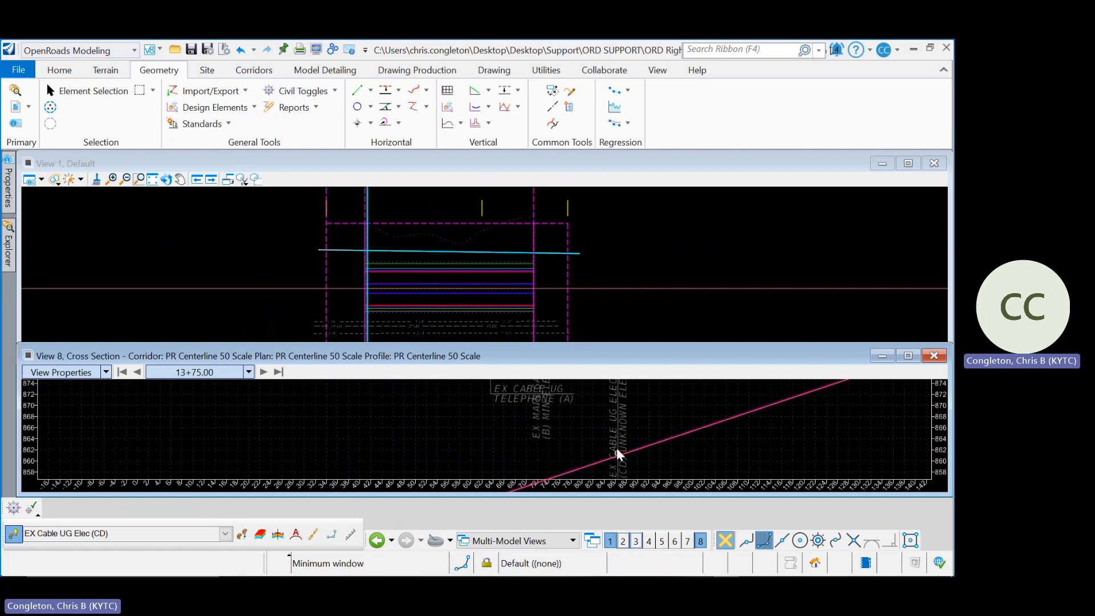
{"action": "scroll", "coordinate": [573, 441], "scroll_direction": "down", "scroll_amount": 1}
{"action": "scroll", "coordinate": [531, 409], "scroll_direction": "up", "scroll_amount": 1}
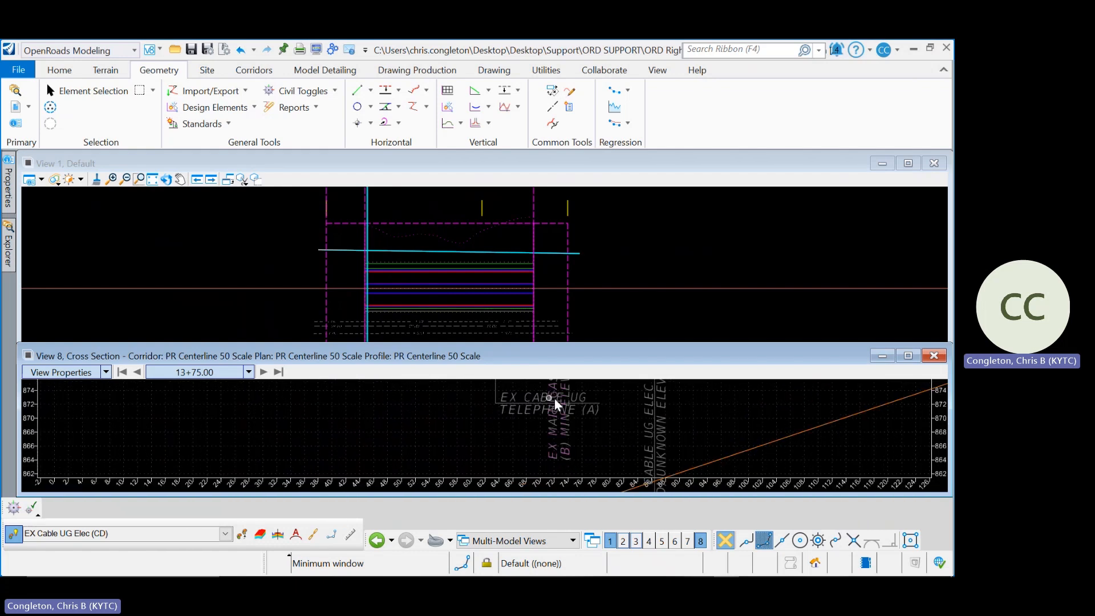
{"action": "scroll", "coordinate": [633, 431], "scroll_direction": "up", "scroll_amount": 1}
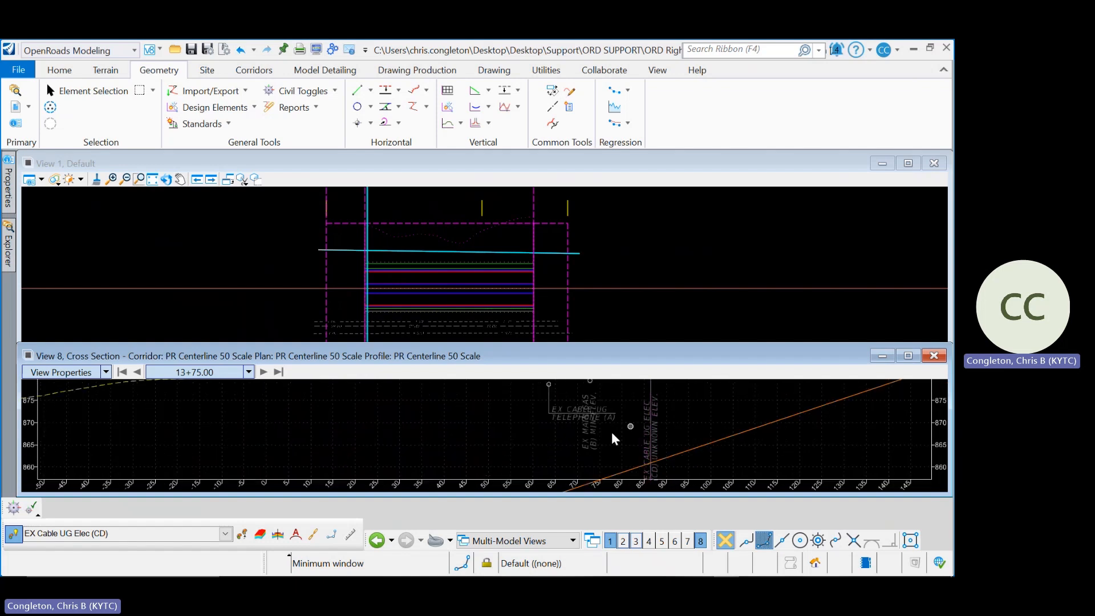
{"action": "scroll", "coordinate": [600, 438], "scroll_direction": "down", "scroll_amount": 1}
{"action": "scroll", "coordinate": [602, 432], "scroll_direction": "down", "scroll_amount": 1}
{"action": "scroll", "coordinate": [601, 432], "scroll_direction": "down", "scroll_amount": 1}
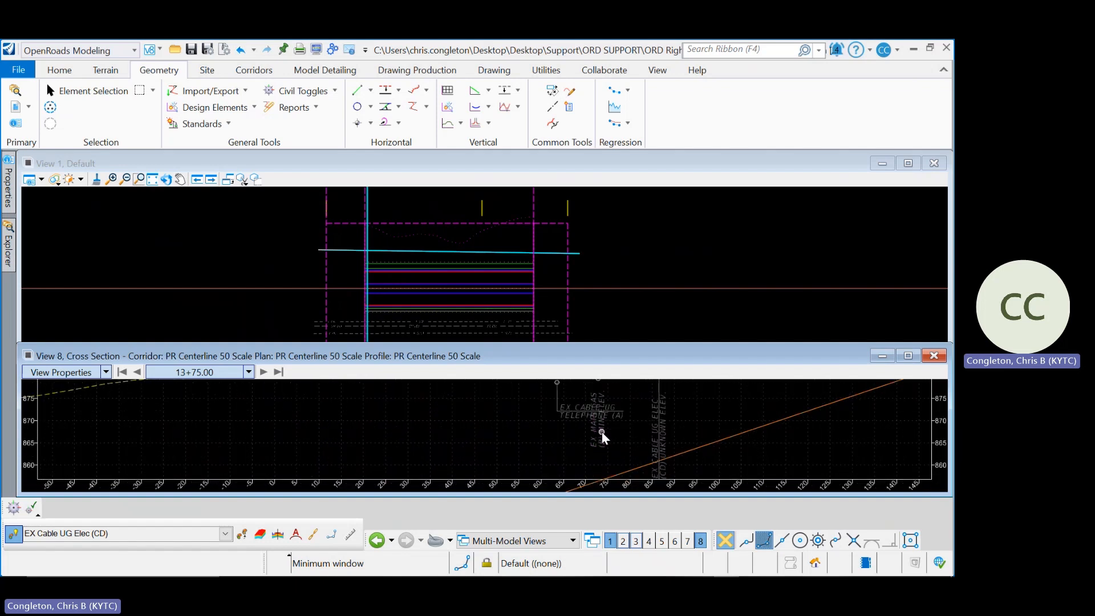
{"action": "scroll", "coordinate": [601, 433], "scroll_direction": "down", "scroll_amount": 1}
{"action": "scroll", "coordinate": [268, 404], "scroll_direction": "up", "scroll_amount": 1}
Select the vertical marker on the existing ground opposite the utilities and compare its position with the telephone, gas and electric lines.
{"action": "left_click", "coordinate": [270, 412]}
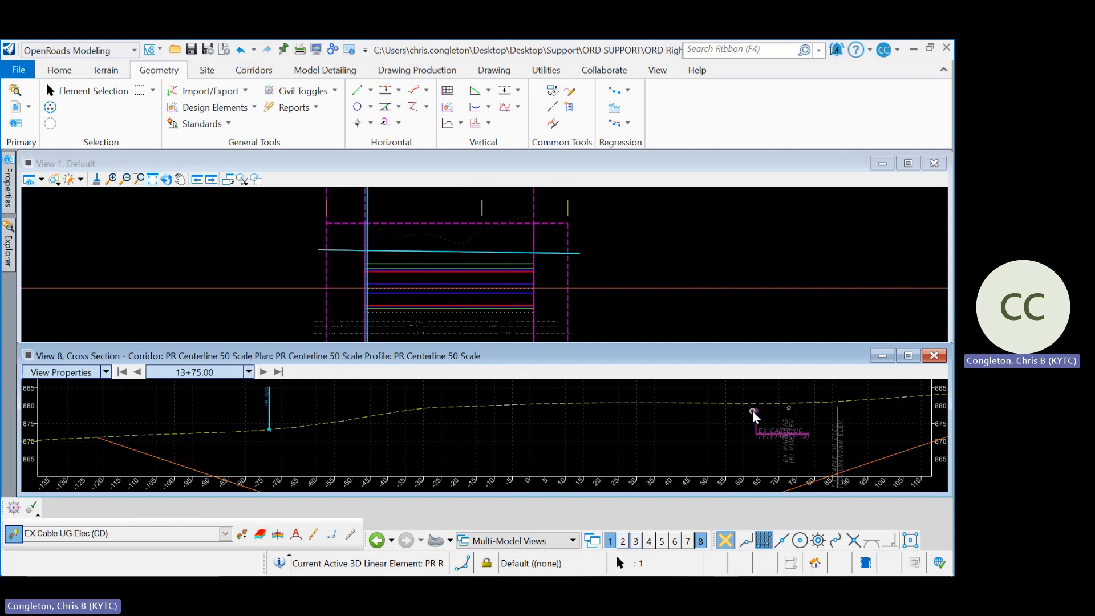
{"action": "scroll", "coordinate": [736, 419], "scroll_direction": "down", "scroll_amount": 4}
{"action": "scroll", "coordinate": [609, 438], "scroll_direction": "down", "scroll_amount": 1}
{"action": "middle_click_drag", "start_coordinate": [606, 437], "coordinate": [505, 434]}
{"action": "scroll", "coordinate": [612, 432], "scroll_direction": "down", "scroll_amount": 2}
Maximize View 8 to examine the full cross section, then restore the tiled plan and cross section layout with the section in view.
{"action": "left_click", "coordinate": [907, 357]}
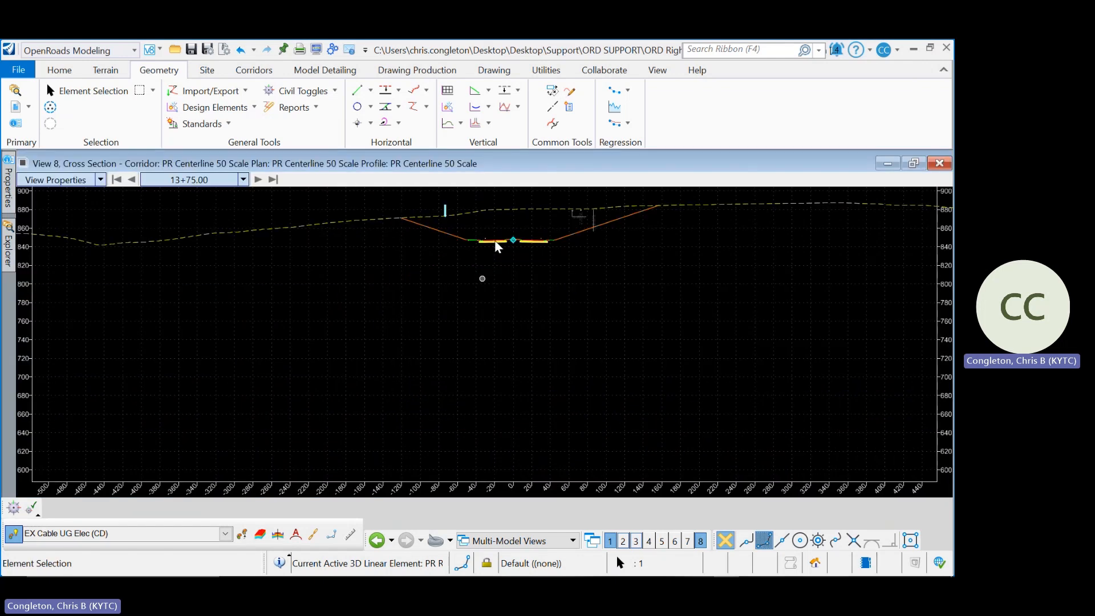
{"action": "scroll", "coordinate": [497, 242], "scroll_direction": "up", "scroll_amount": 4}
{"action": "middle_click_drag", "start_coordinate": [507, 249], "coordinate": [489, 407]}
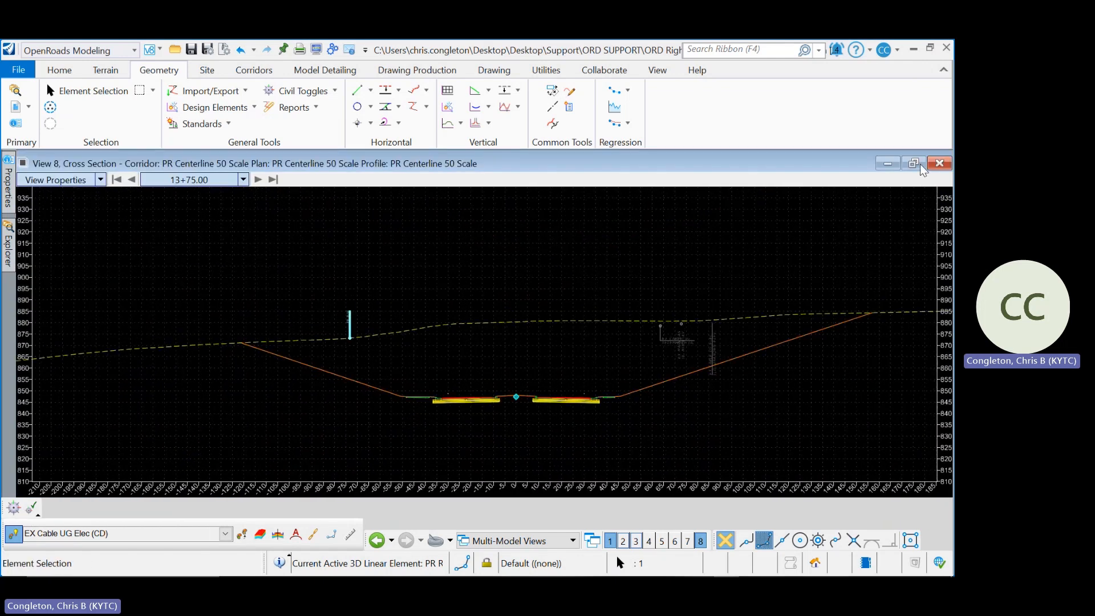
{"action": "left_click", "coordinate": [914, 164]}
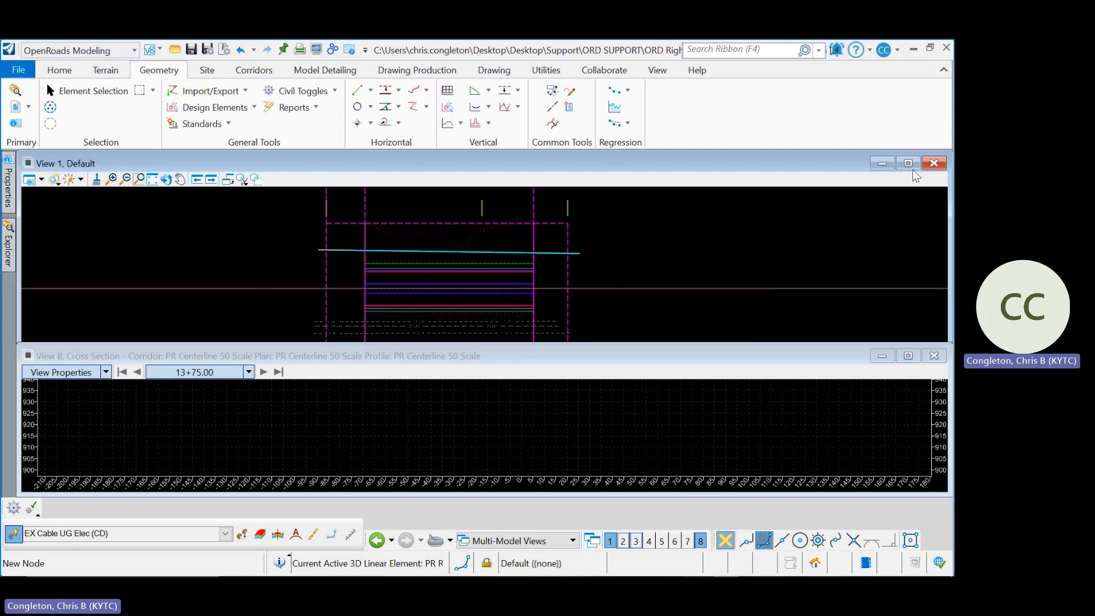
{"action": "left_click", "coordinate": [908, 163]}
{"action": "left_click", "coordinate": [913, 164]}
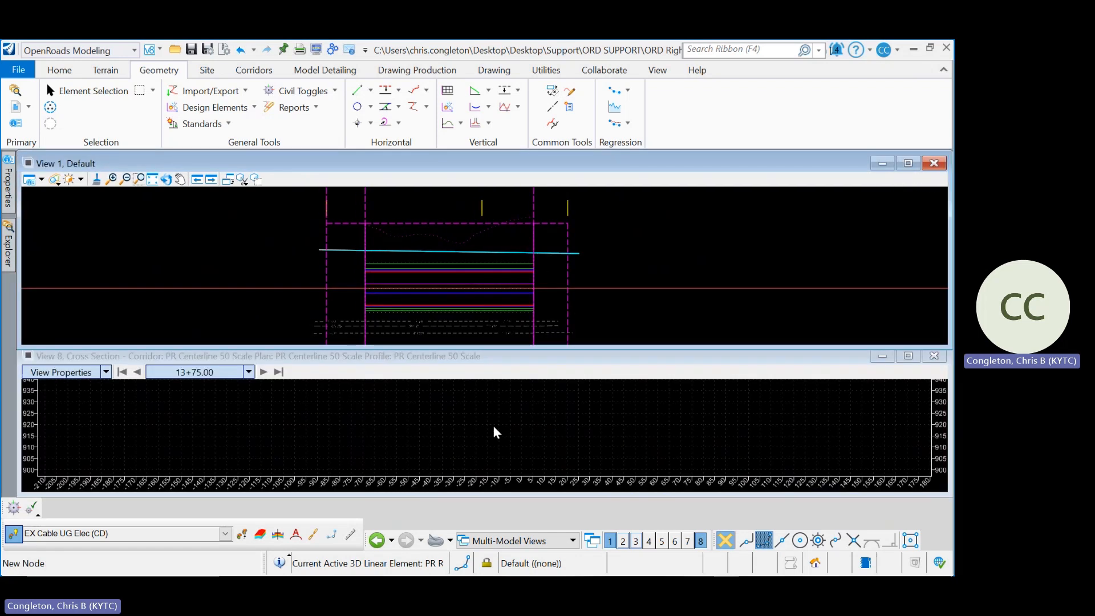
{"action": "middle_click_drag", "start_coordinate": [484, 432], "coordinate": [472, 393]}
{"action": "scroll", "coordinate": [472, 393], "scroll_direction": "up", "scroll_amount": 5}
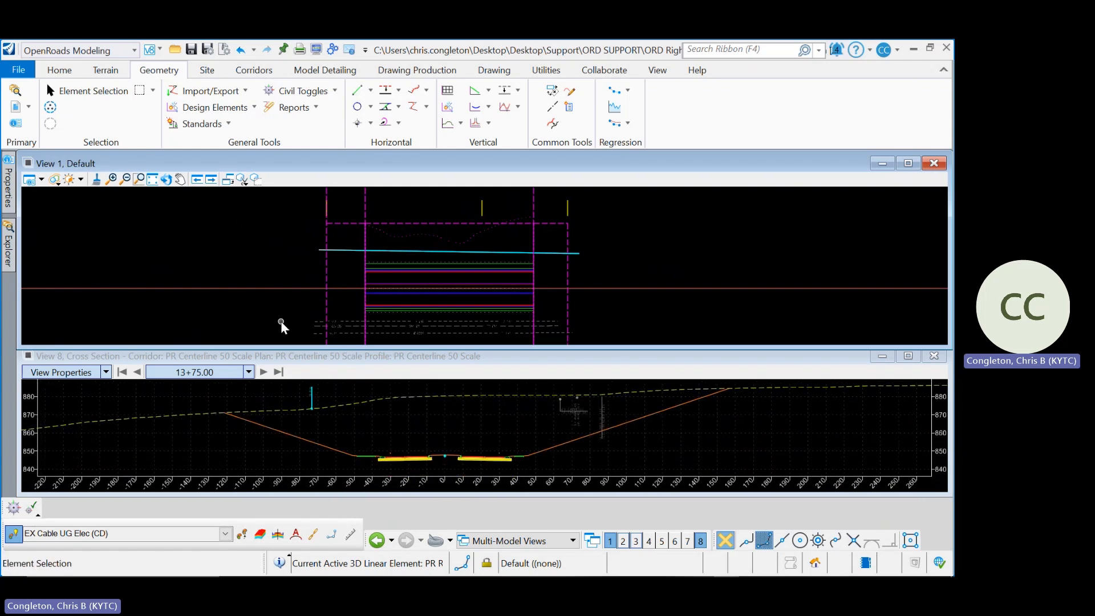
Step through the following cross sections up to station 14+35.00, checking the utility positions at each station.
{"action": "left_click", "coordinate": [263, 372]}
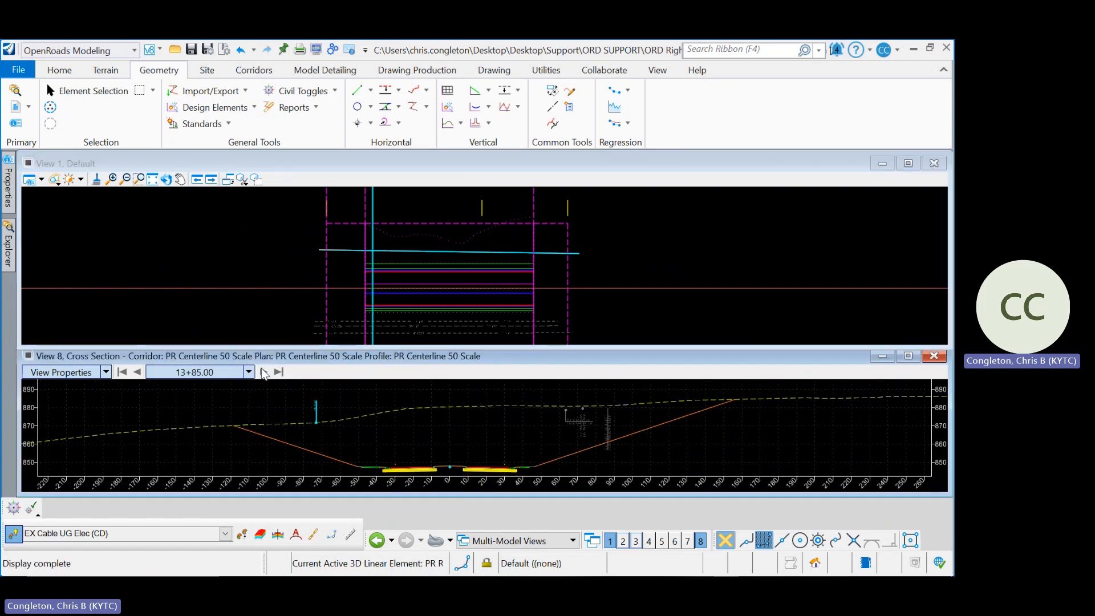
{"action": "left_click", "coordinate": [264, 373]}
{"action": "left_click", "coordinate": [264, 373]}
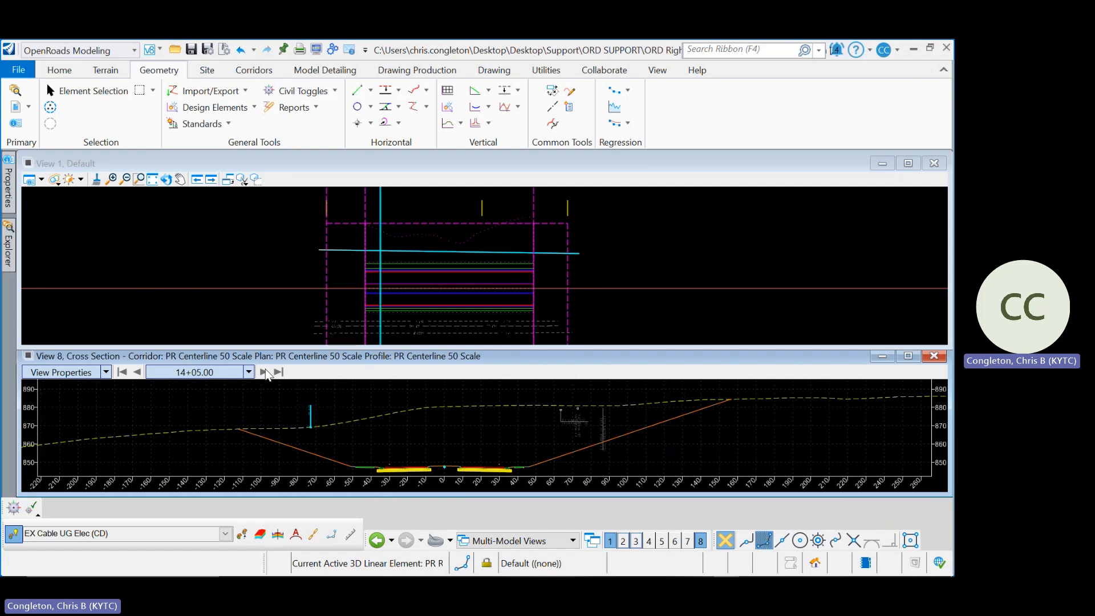
{"action": "left_click", "coordinate": [264, 373]}
{"action": "left_click", "coordinate": [265, 373]}
{"action": "left_click", "coordinate": [266, 374]}
{"action": "left_click", "coordinate": [264, 373]}
{"action": "left_click", "coordinate": [264, 373]}
{"action": "left_click", "coordinate": [264, 372]}
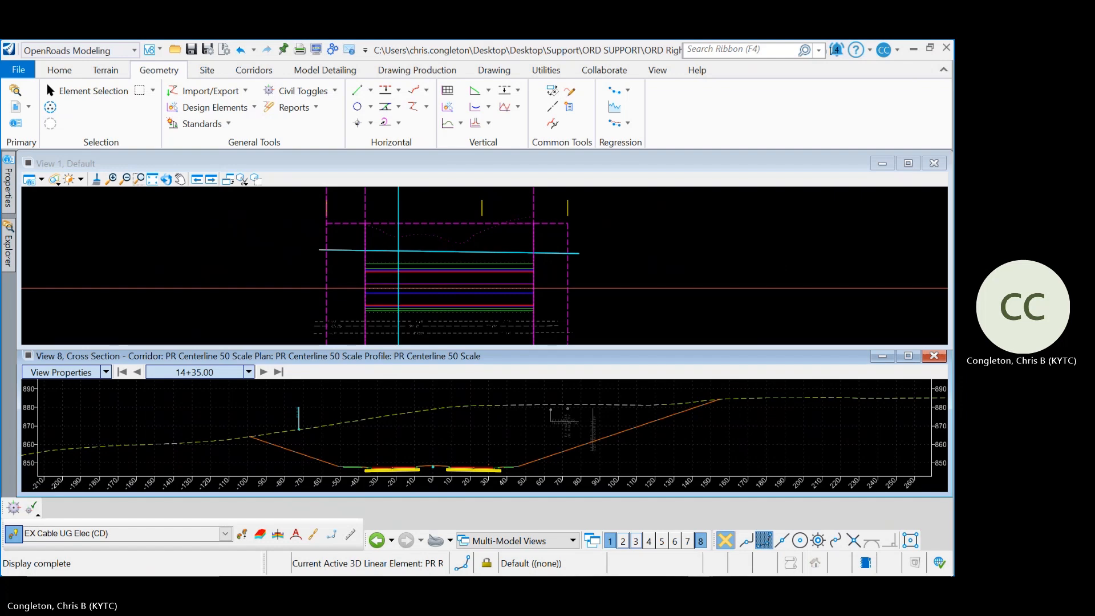
Switch to the slide presentation showing the KYTC CADD Support Form.
{"action": "key", "text": "alt+Tab"}
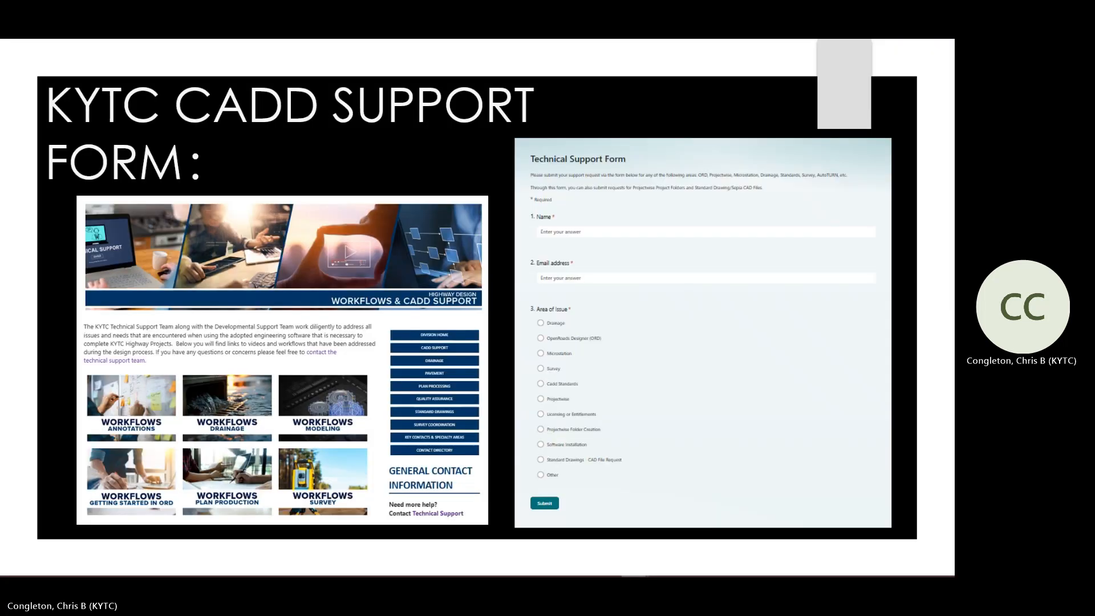